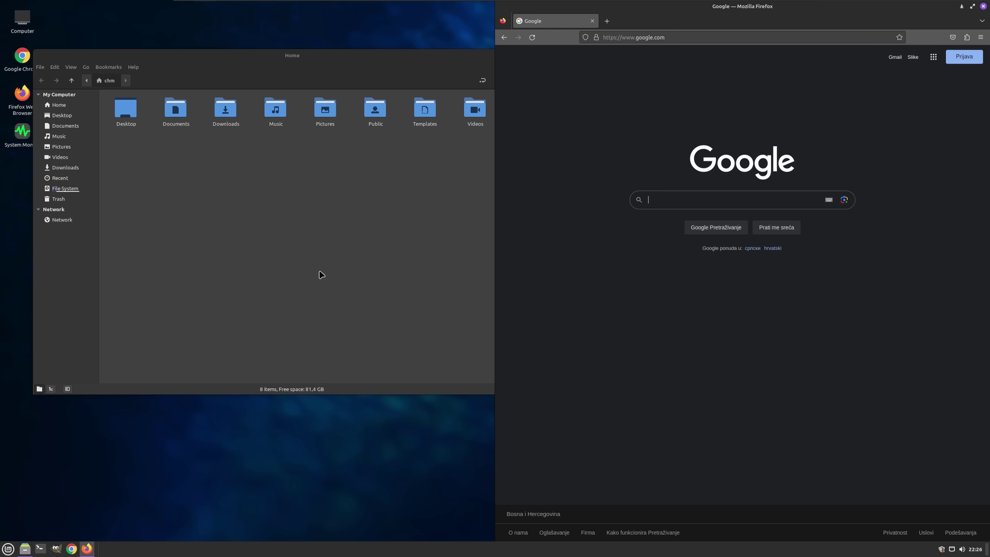
- Snap the Nemo Home window to the left half of the screen, beside Firefox
left_click_drag(290, 67, 1, 145)
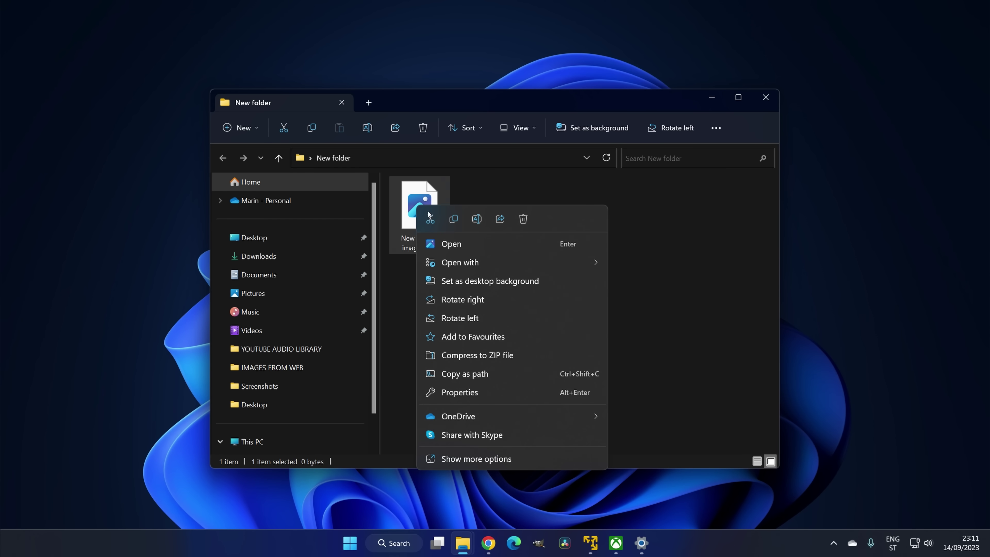
- Start renaming the new bitmap image file in File Explorer
left_click(477, 219)
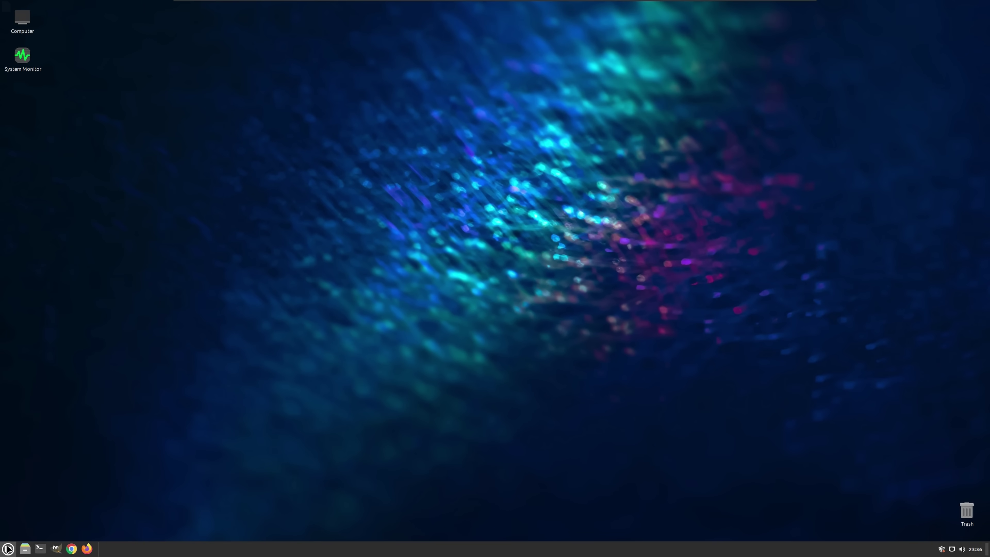
- Open the Linux Mint applications menu
left_click(8, 549)
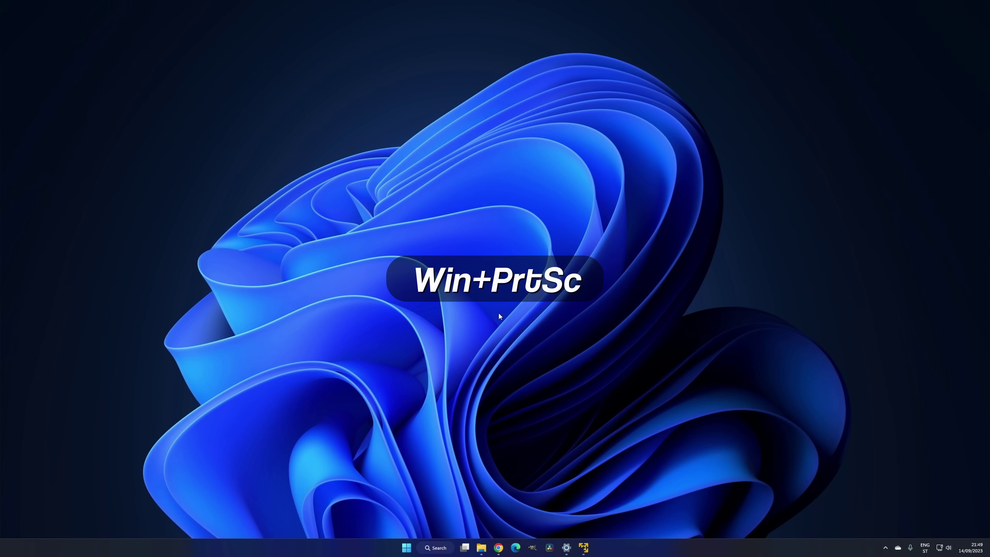
- Save a Win+PrtSc screenshot, then take a full-screen snip and open it for markup
key("super+Print")
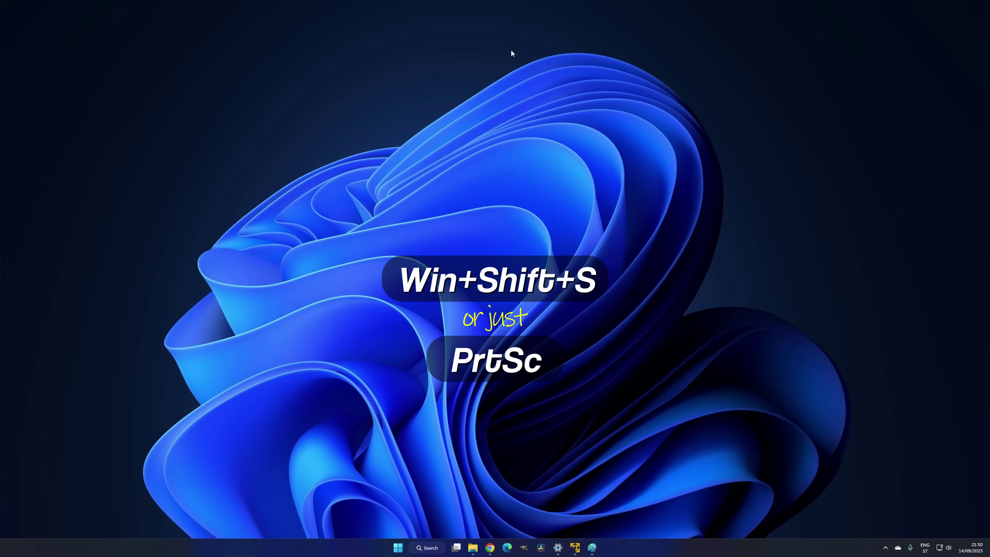
key("super+shift+s")
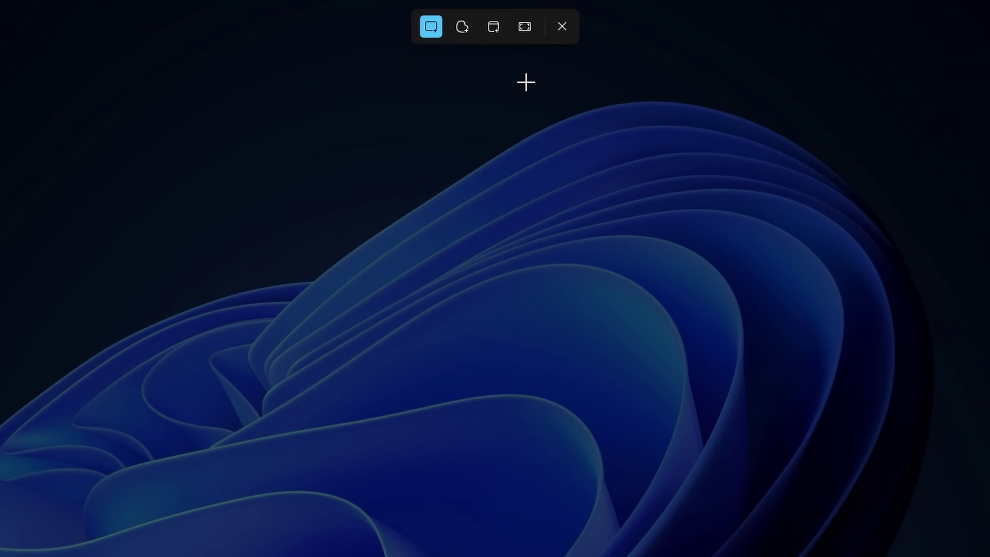
left_click(528, 34)
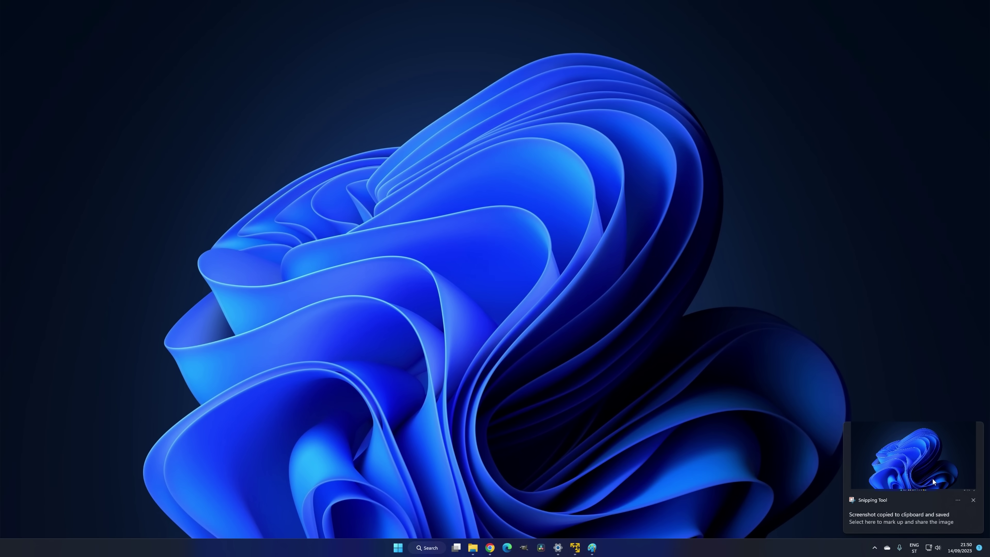
left_click(932, 479)
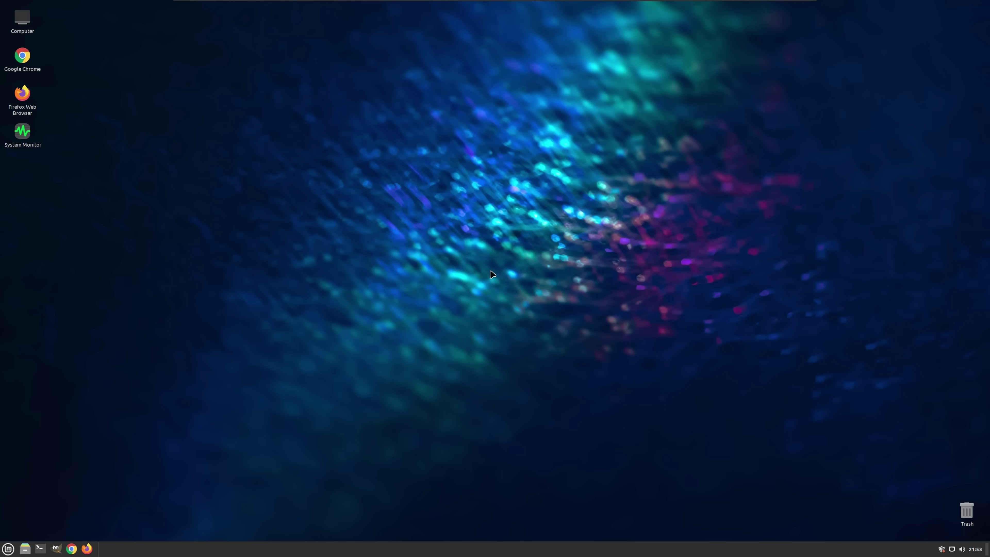
- Paste a PrtSc desktop screenshot into Drawing and fit the canvas to it
key("Print")
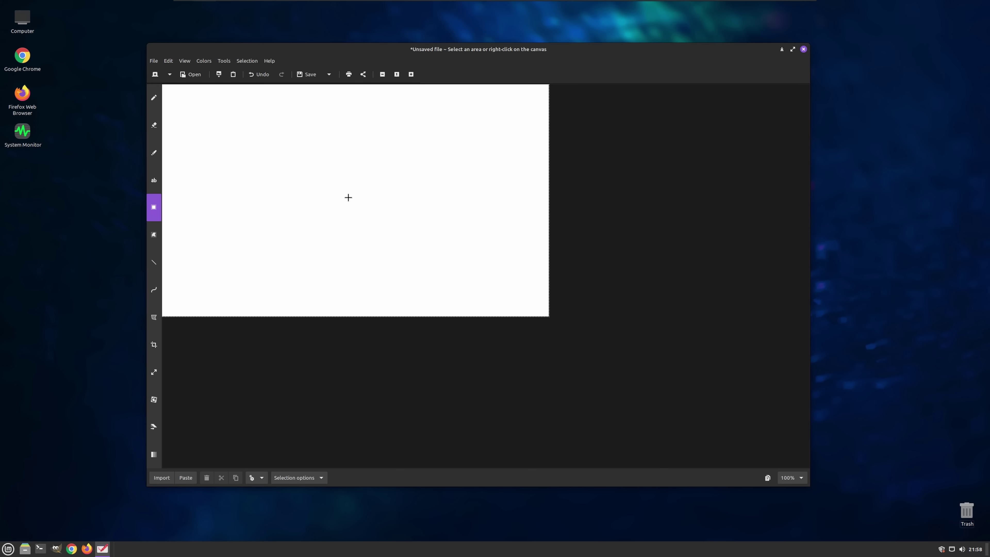
key("ctrl+v")
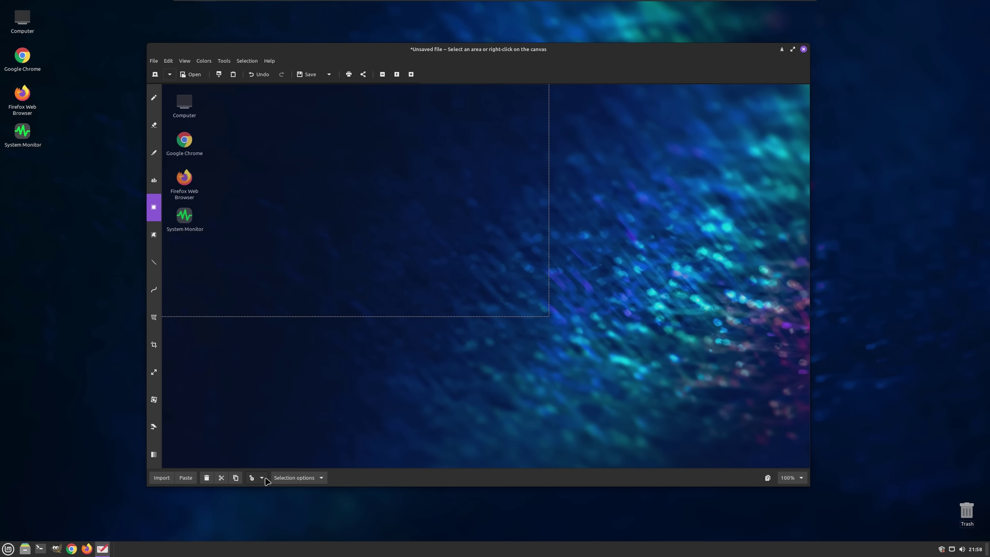
left_click(261, 477)
left_click(270, 443)
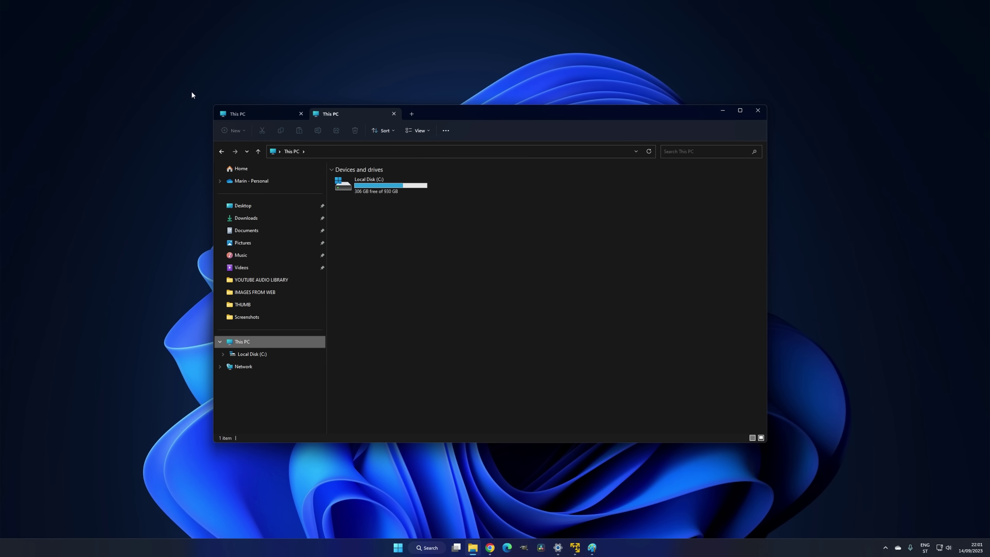
- Snip a rectangle around the This PC Explorer window and open it in the editor
key("super+shift+s")
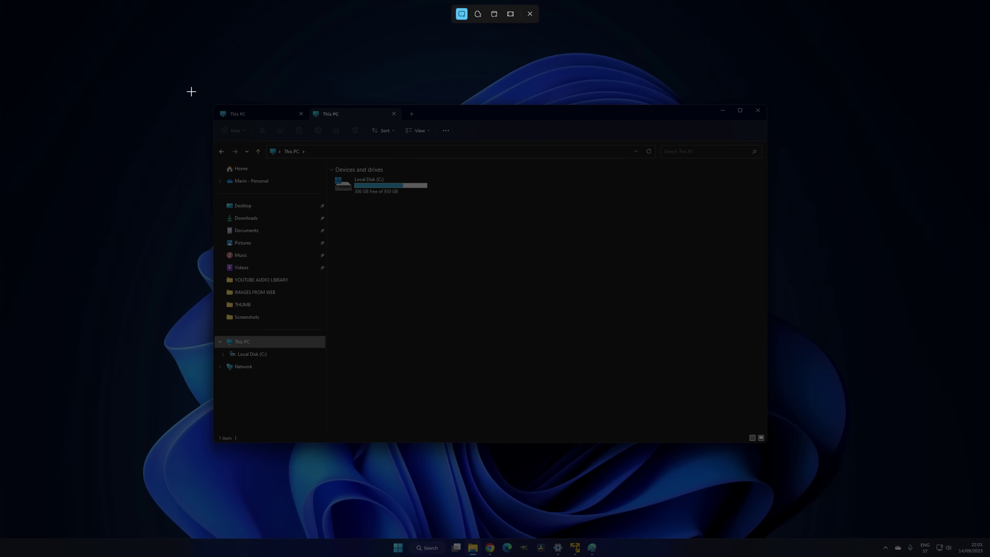
left_click_drag(191, 92, 801, 471)
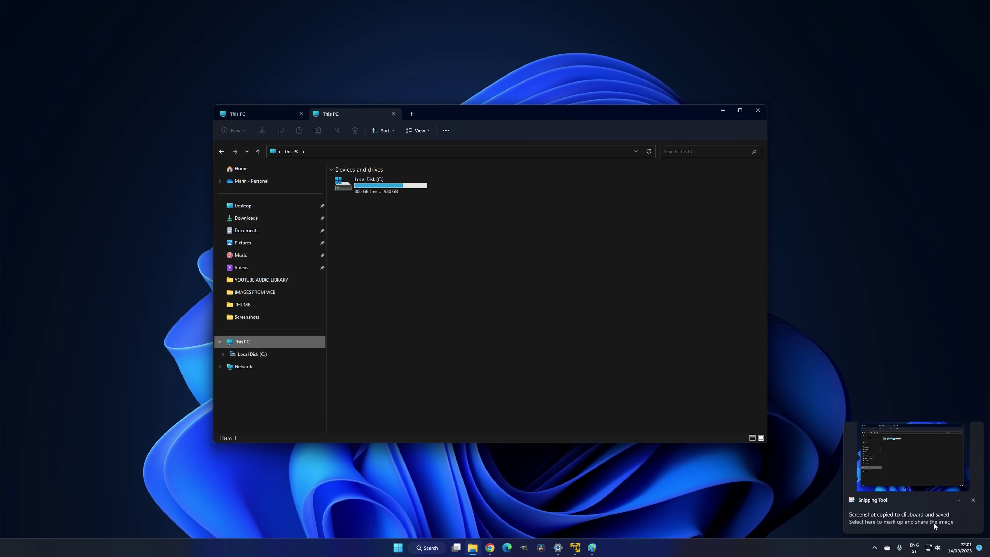
left_click(909, 471)
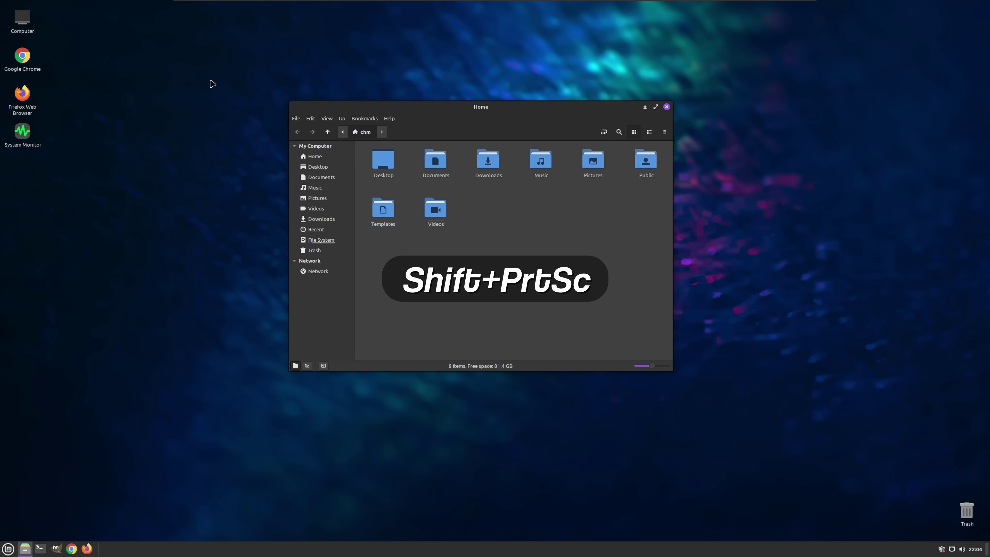
- Capture an area screenshot of the Home window with Shift+PrtSc, then cancel without saving
key("shift+Print")
left_click_drag(210, 79, 758, 408)
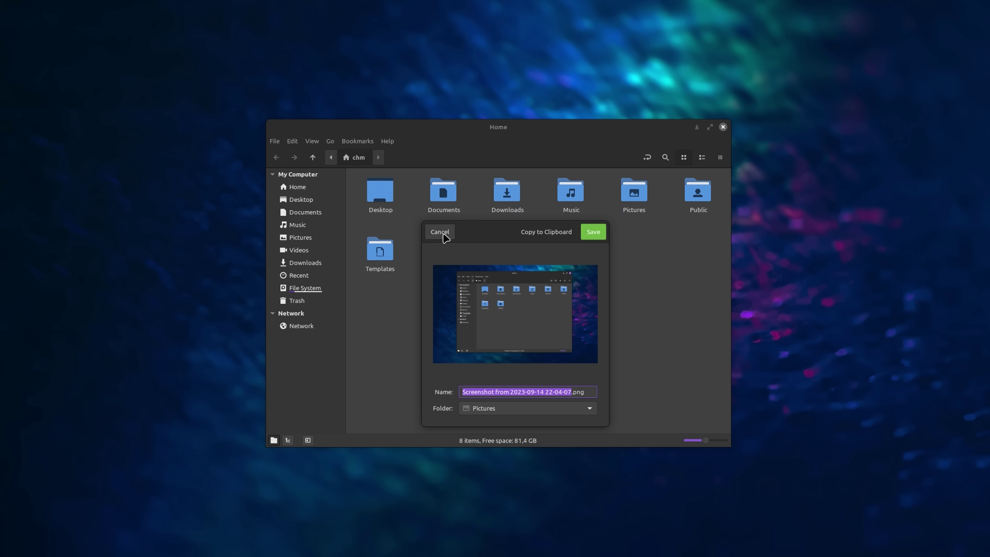
left_click(441, 232)
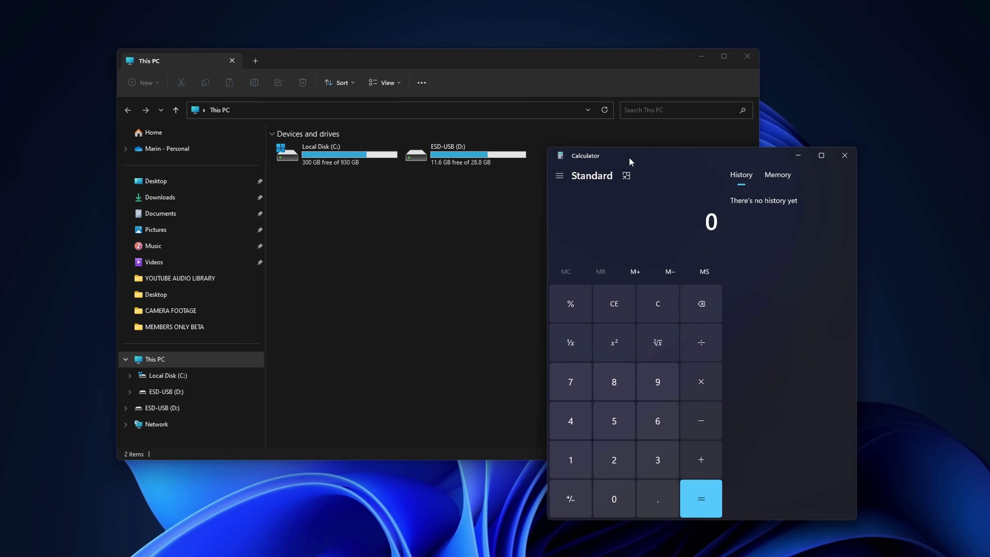
- Paste an Alt+PrtSc screenshot of Calculator into Paint and crop the canvas to it
key("alt+Print")
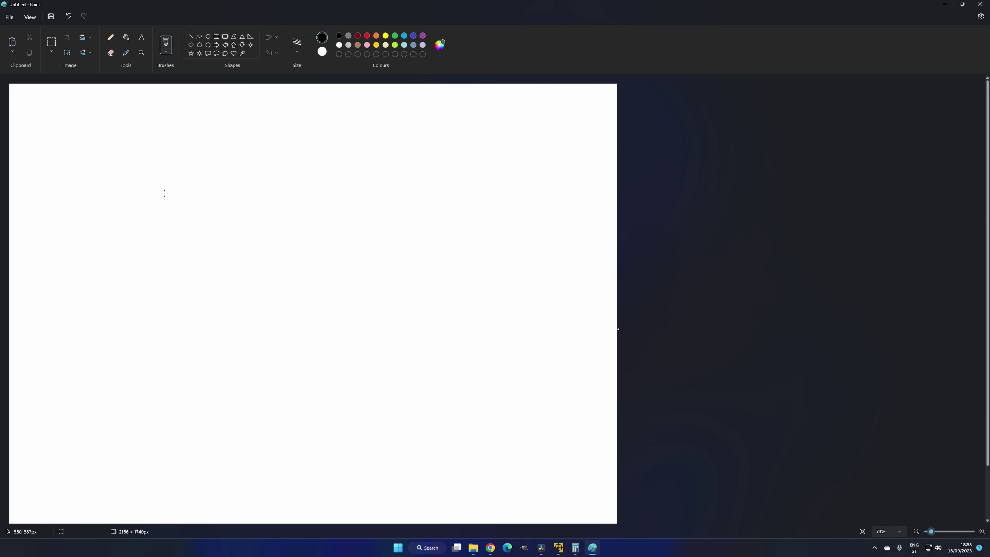
key("ctrl+v")
left_click(67, 37)
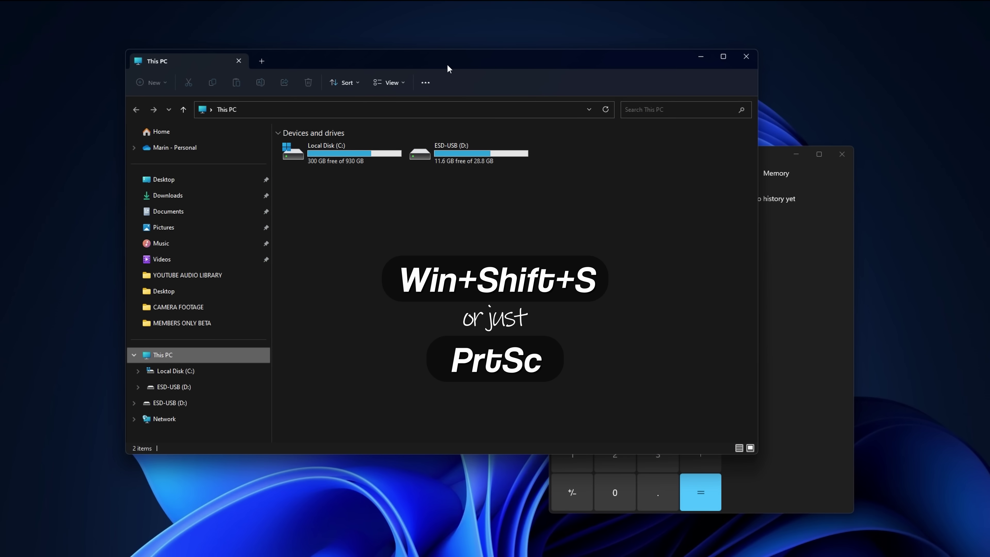
- Take a Window-mode snip of the This PC File Explorer window
key("super+shift+s")
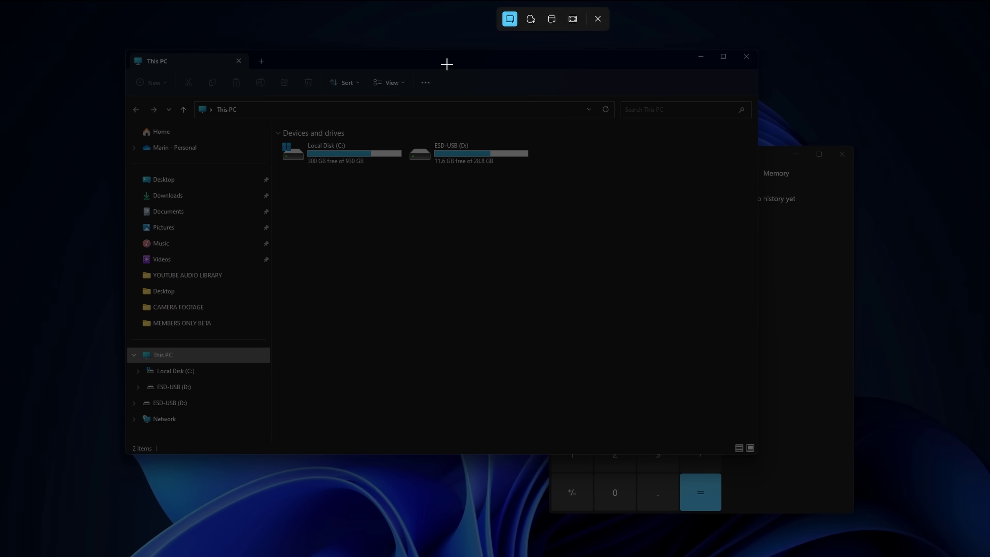
left_click(549, 22)
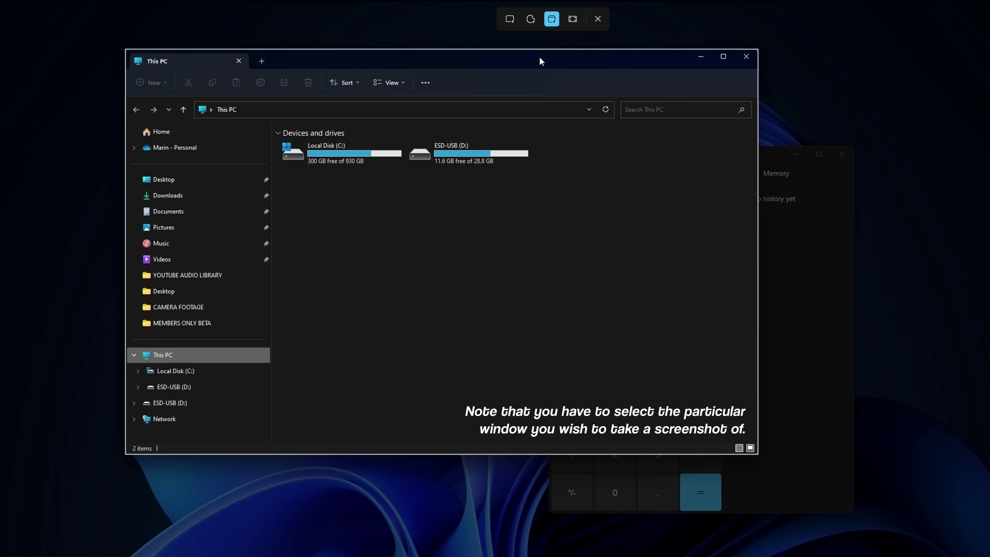
left_click(539, 55)
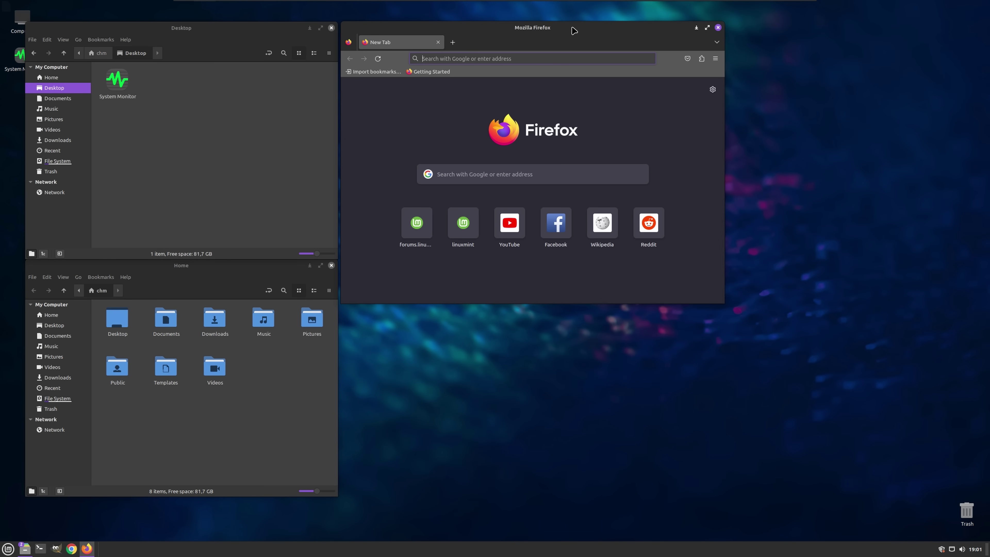
- Capture only the active Firefox window with Alt+PrtSc
key("alt+Print")
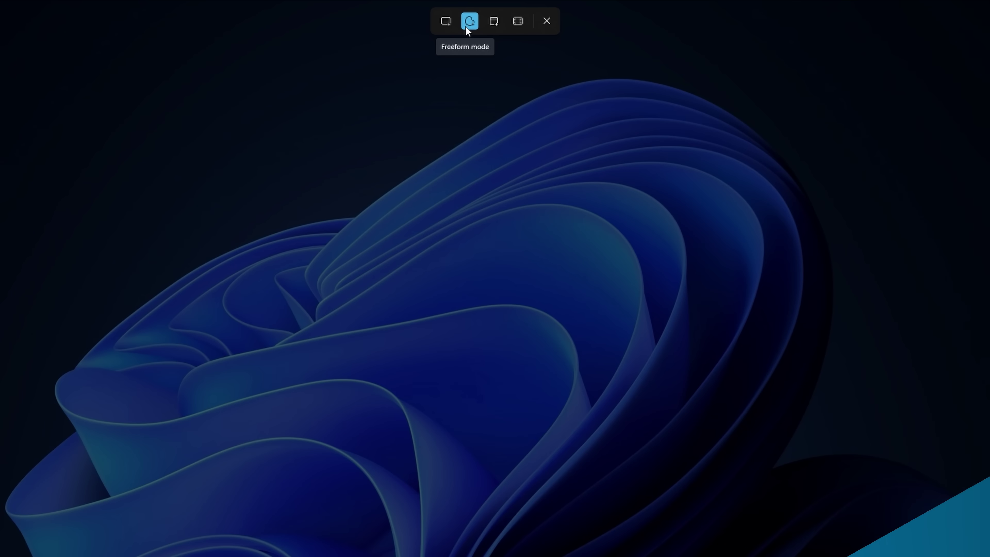
- Take a freeform snip by tracing around the wallpaper's flower
mouse_move(437, 150)
left_mouse_down()
mouse_move(552, 93)
mouse_move(765, 126)
mouse_move(777, 309)
mouse_move(830, 385)
mouse_move(894, 556)
left_mouse_up()
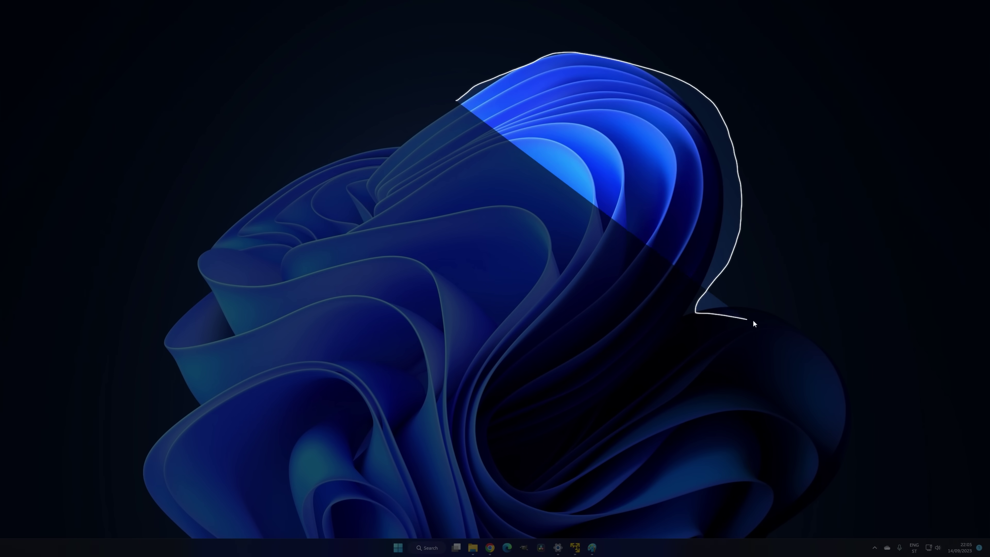
mouse_move(827, 470)
left_mouse_down()
mouse_move(663, 544)
mouse_move(312, 549)
mouse_move(142, 512)
mouse_move(140, 343)
mouse_move(215, 223)
mouse_move(360, 156)
left_mouse_up()
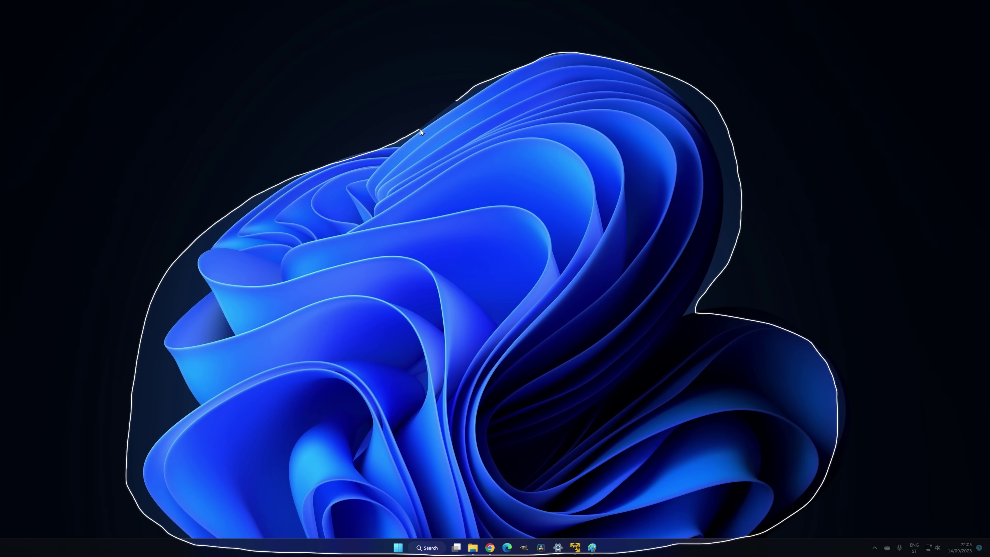
left_click_drag(465, 97, 465, 97)
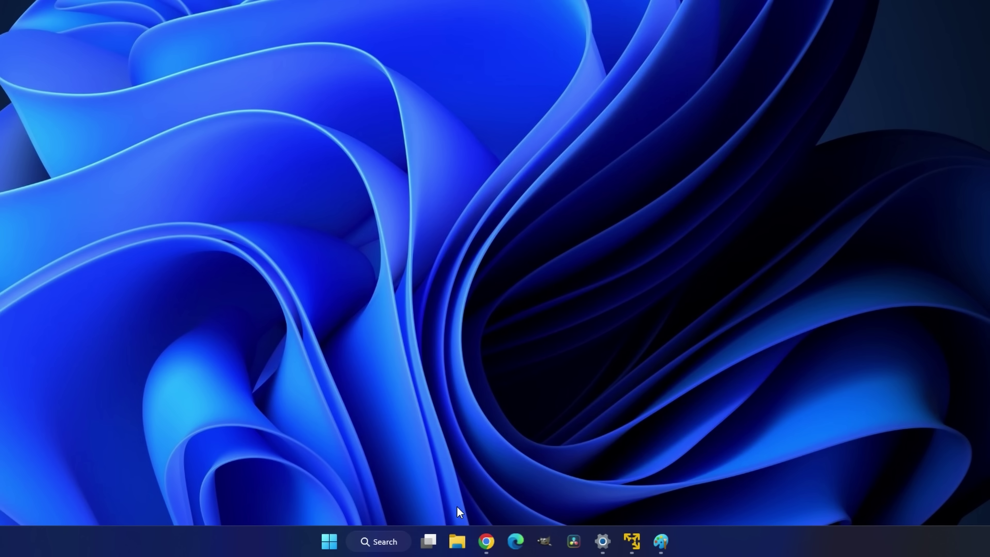
- Open File Explorer on This PC and bring up the Alt+Tab window switcher
left_click(457, 541)
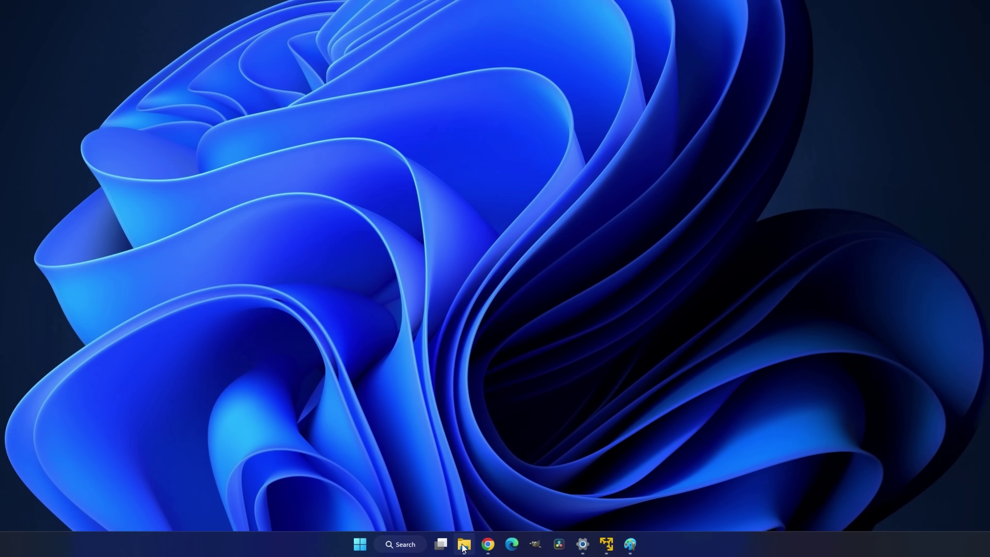
mouse_move(472, 548)
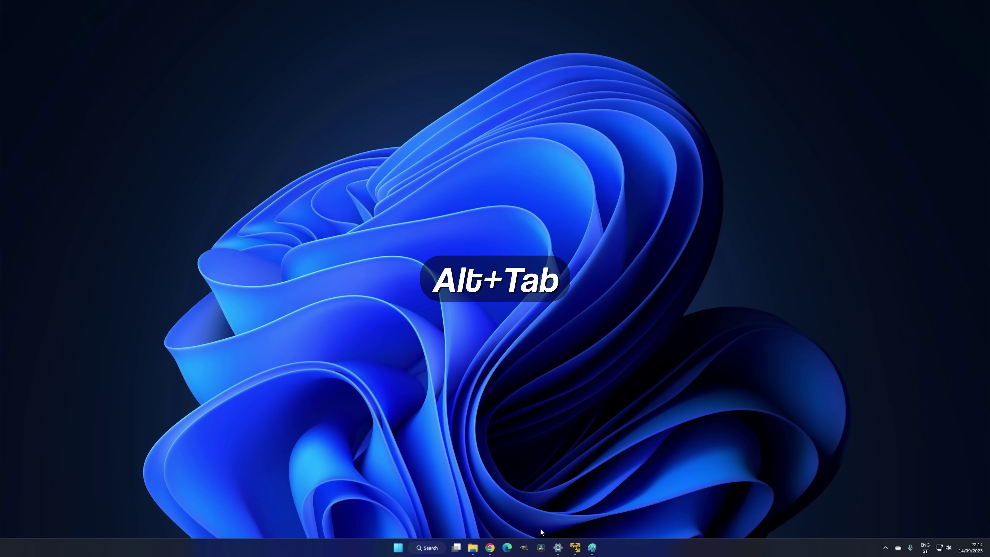
key("alt+Tab")
key("alt+Tab")
key("alt+Tab")
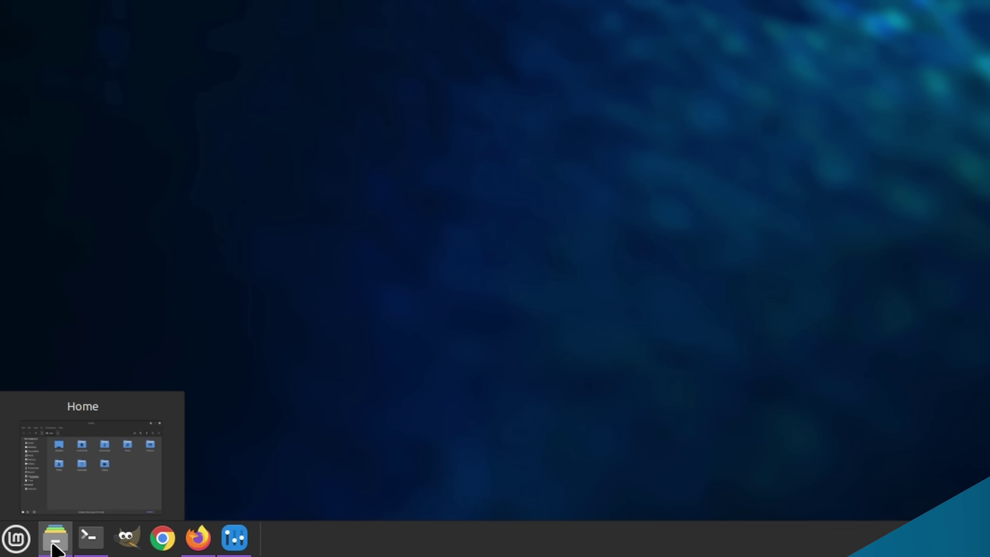
- Alt+Tab to System Settings and check the switcher style list, leaving Icons and thumbnails
mouse_move(236, 547)
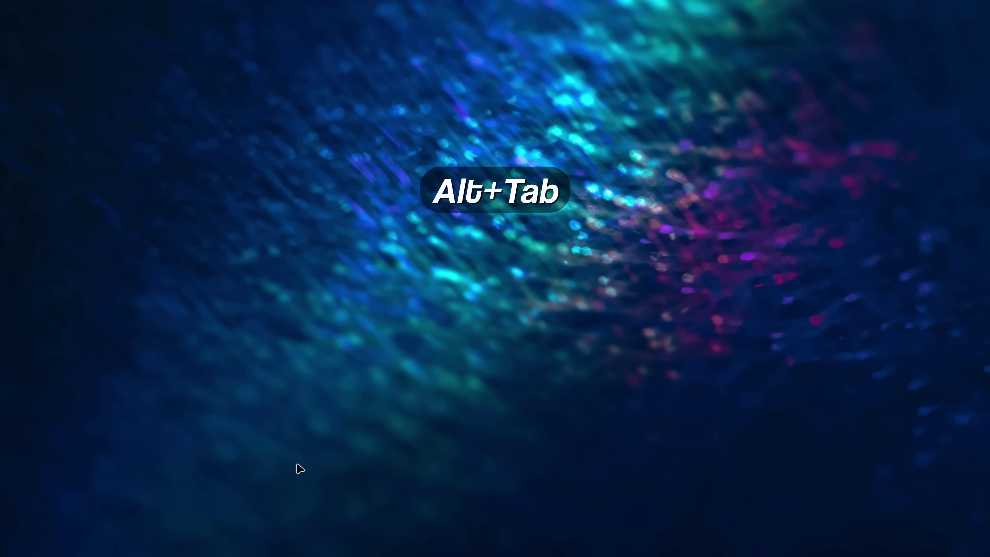
key("alt+Tab")
key("alt+Tab")
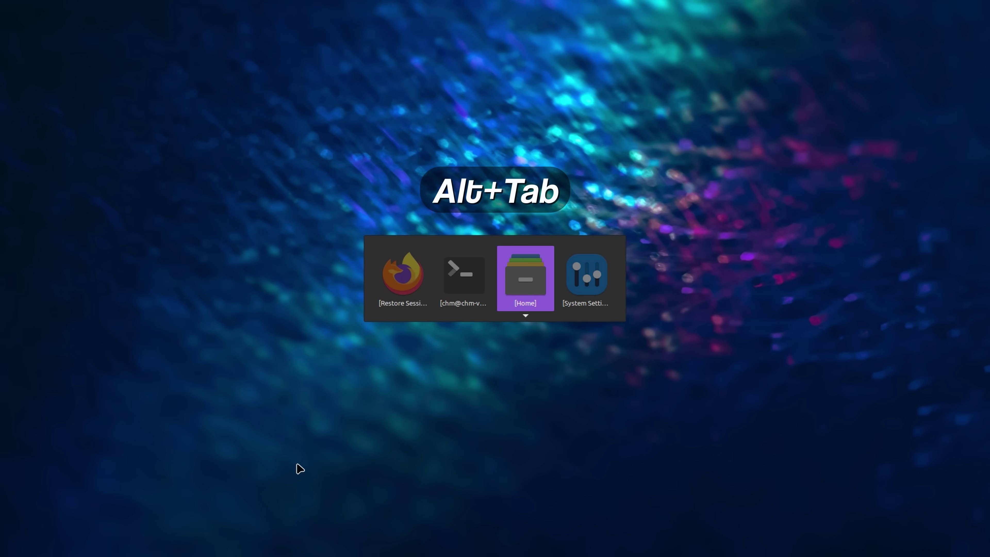
key("alt+Tab")
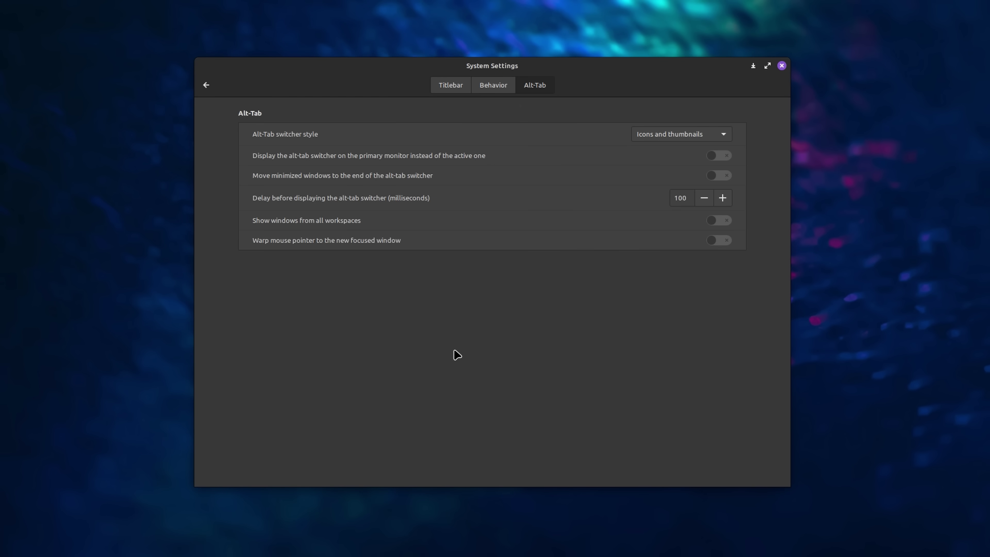
left_click(722, 134)
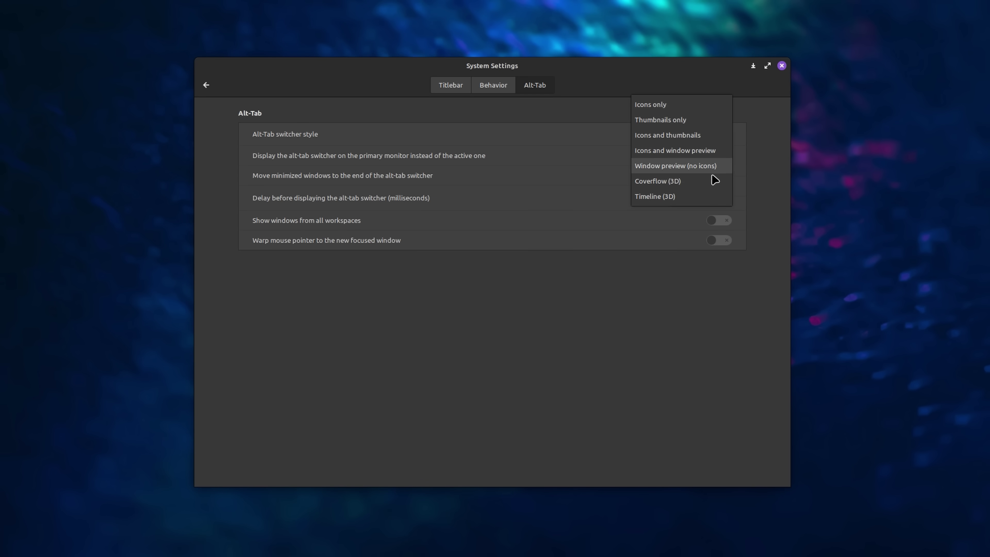
left_click(720, 283)
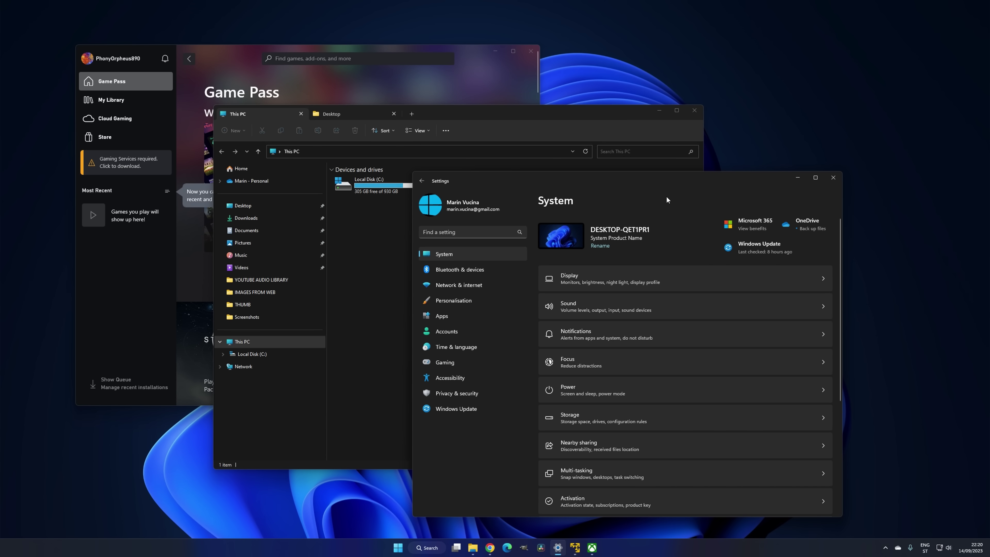
- Snap Settings right with Xbox left, then tile Settings, Xbox and Chrome in three columns
left_click_drag(626, 177, 987, 173)
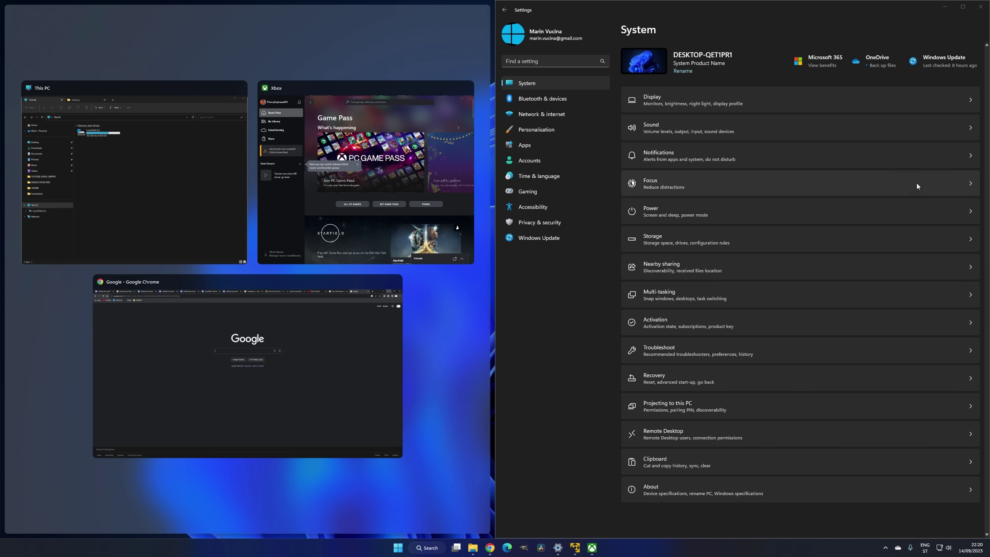
left_click(435, 163)
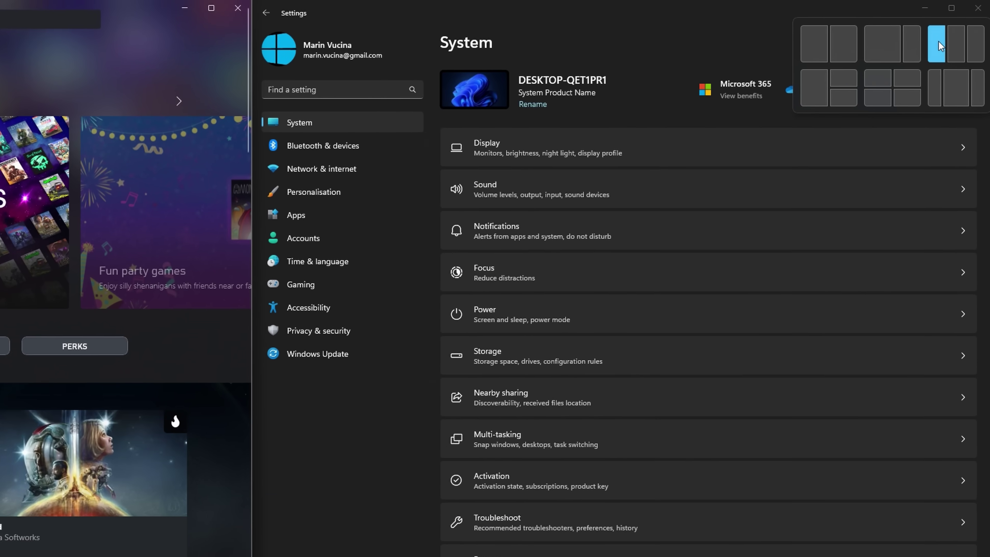
left_click(920, 57)
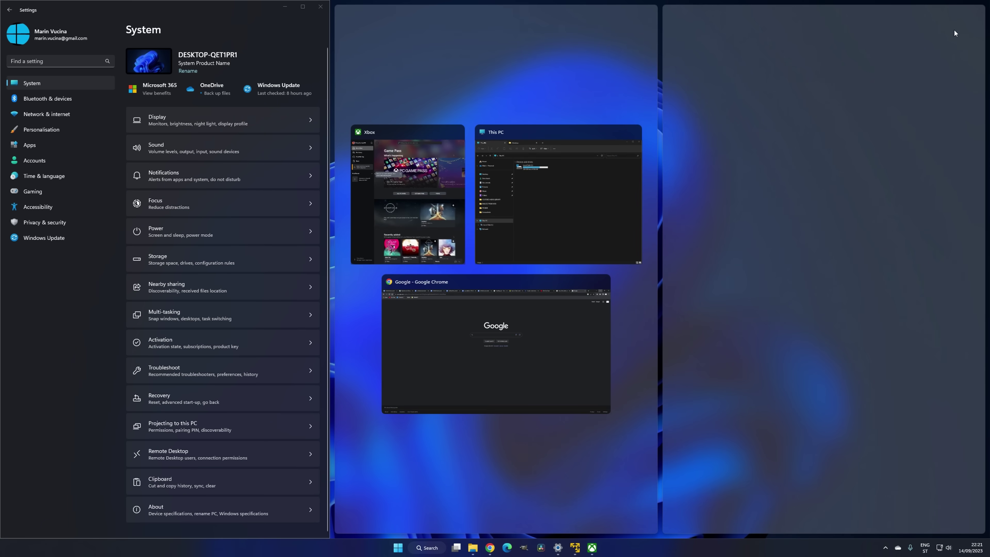
left_click(443, 239)
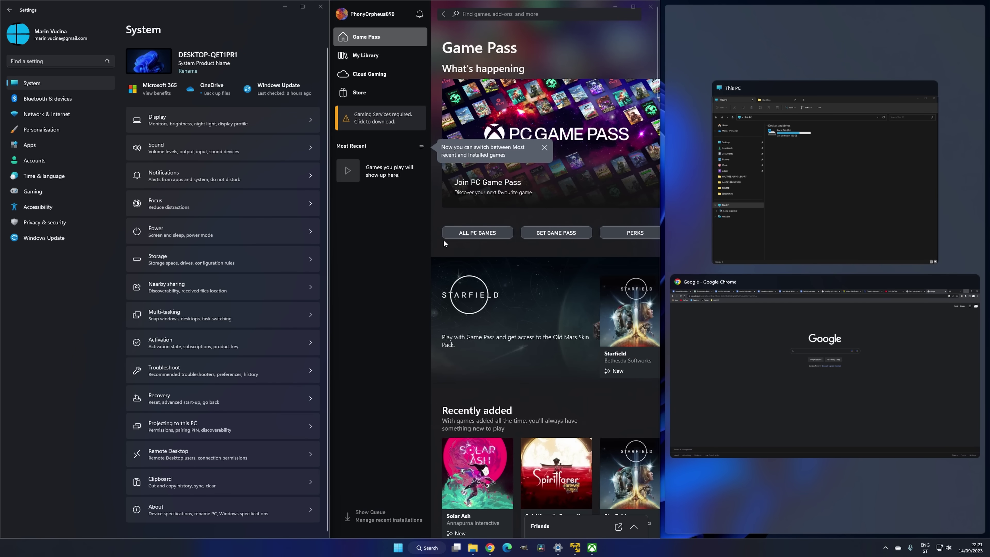
left_click(686, 347)
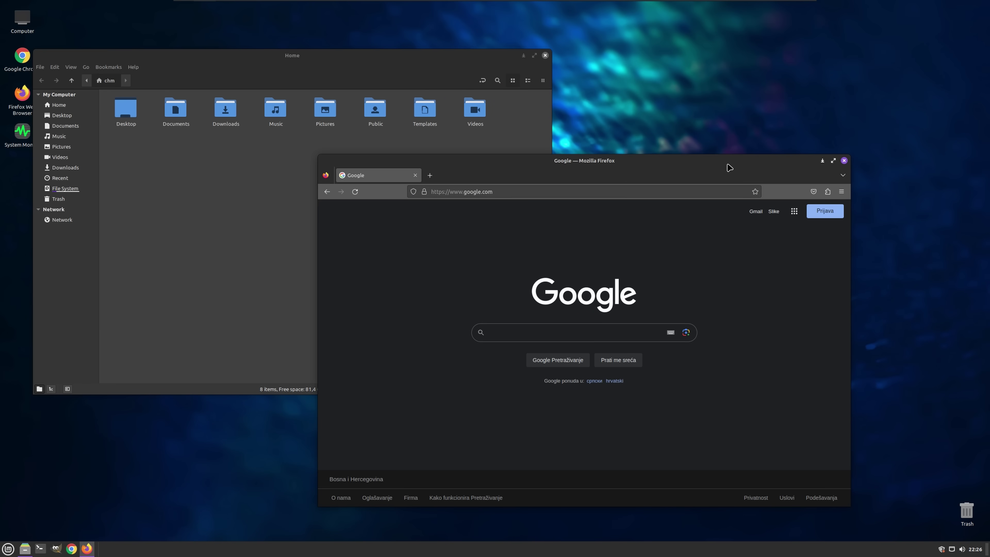
- Drag Firefox to the right half and Home to the left, then repeat with Super+Left/Right
left_click_drag(730, 166, 989, 202)
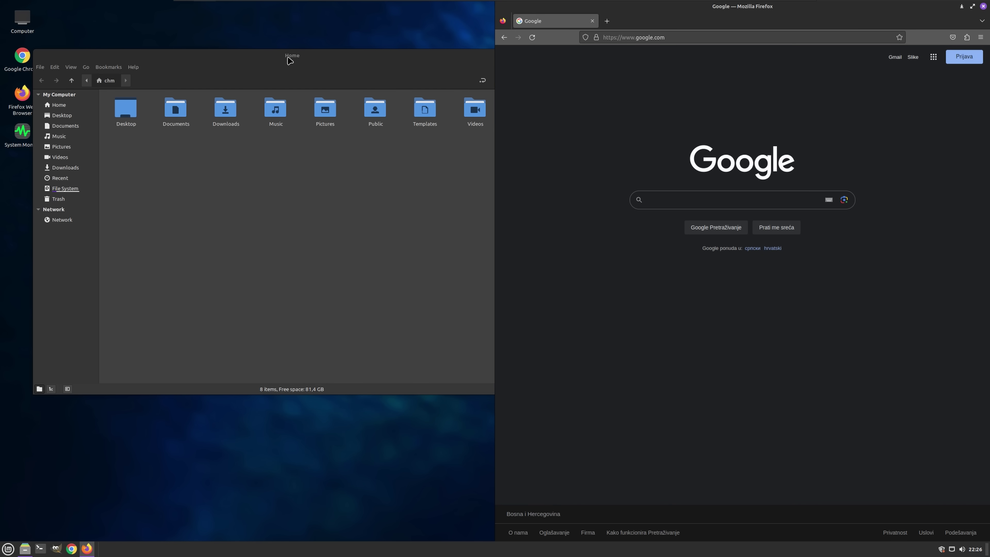
left_click_drag(287, 55, 3, 145)
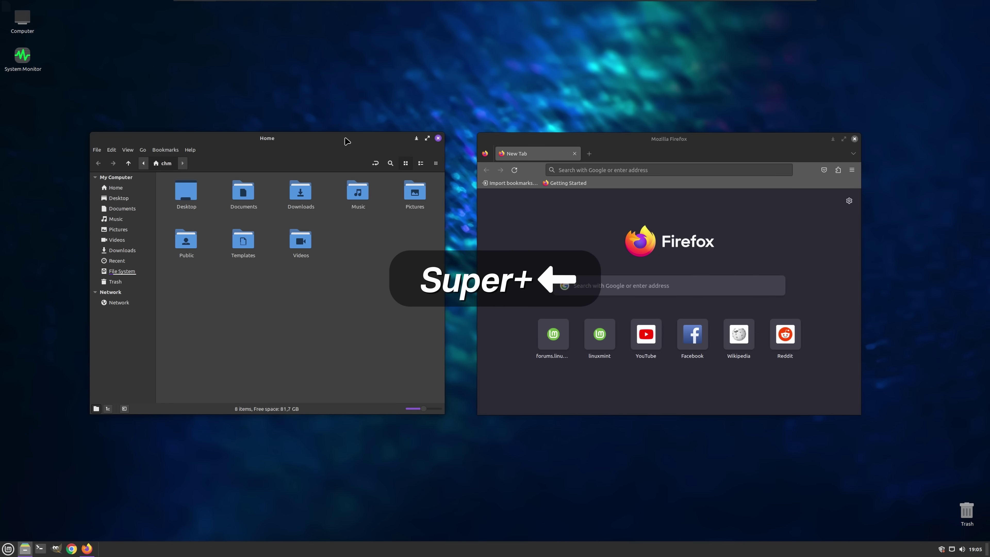
key("super+Left")
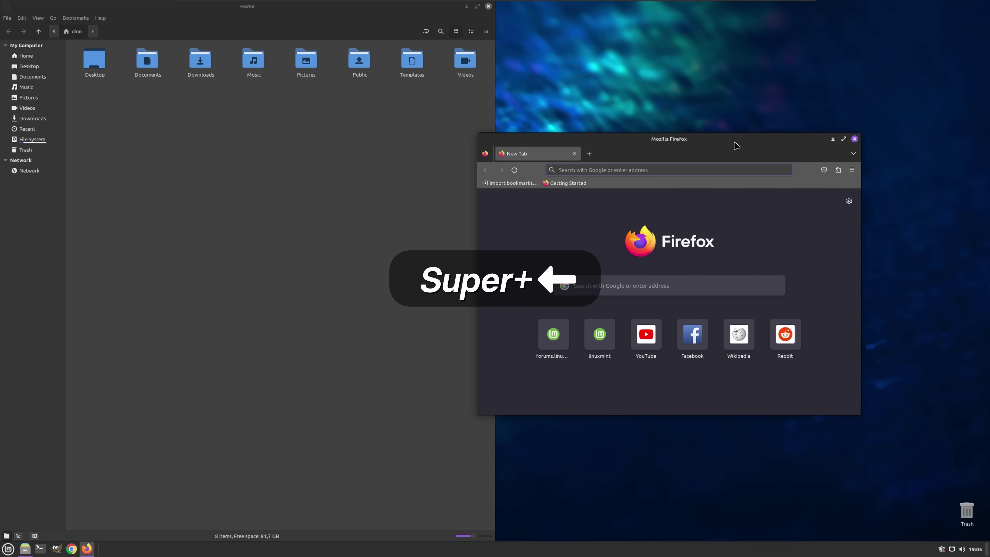
key("super+Right")
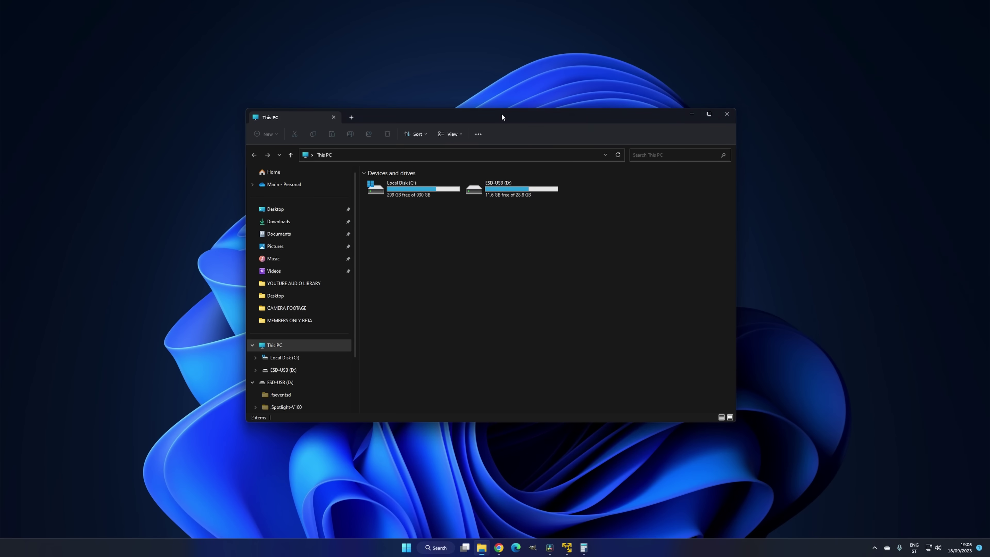
- Paste the copied FOLDER into folder 2 after snapping Explorer left
key("super+Left")
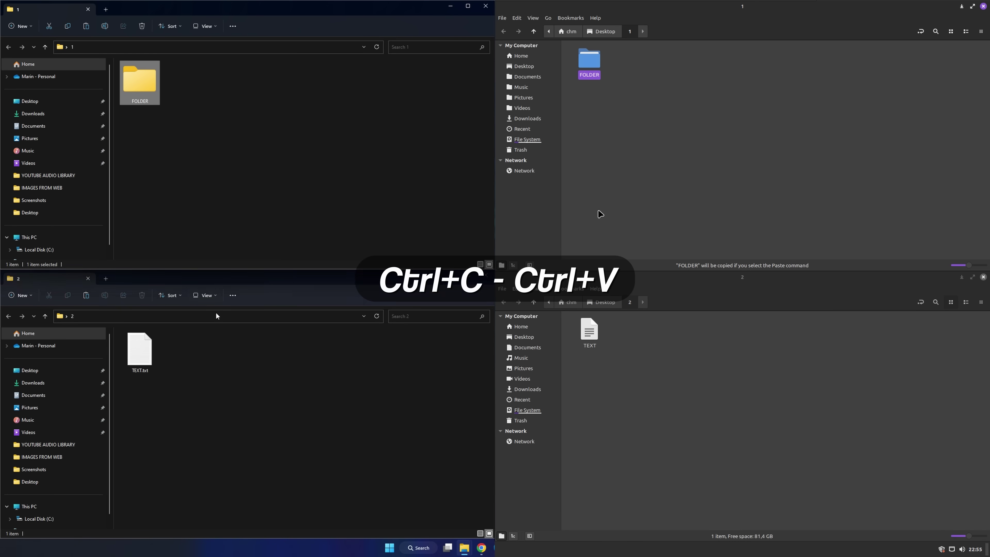
left_click(208, 350)
key("ctrl+v")
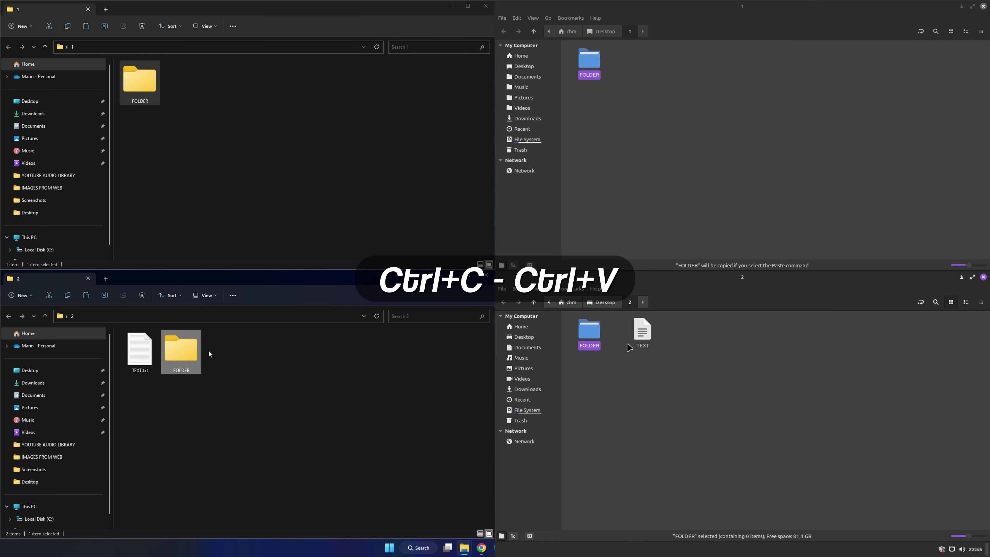
- Cut TEXT from folder 2 and paste it into folder 1
left_click(641, 341)
left_click(180, 353)
key("ctrl+x")
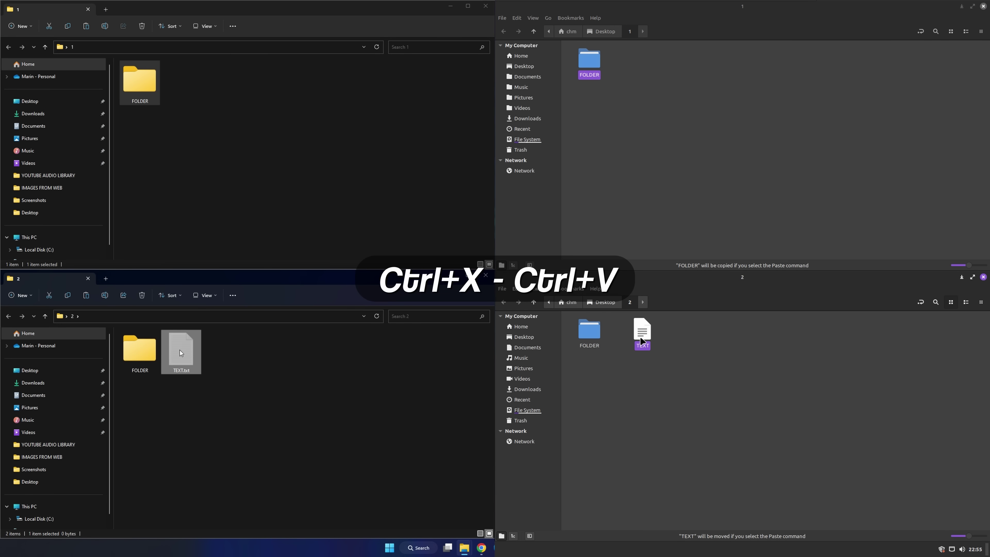
left_click(208, 208)
left_click(635, 71)
key("ctrl+v")
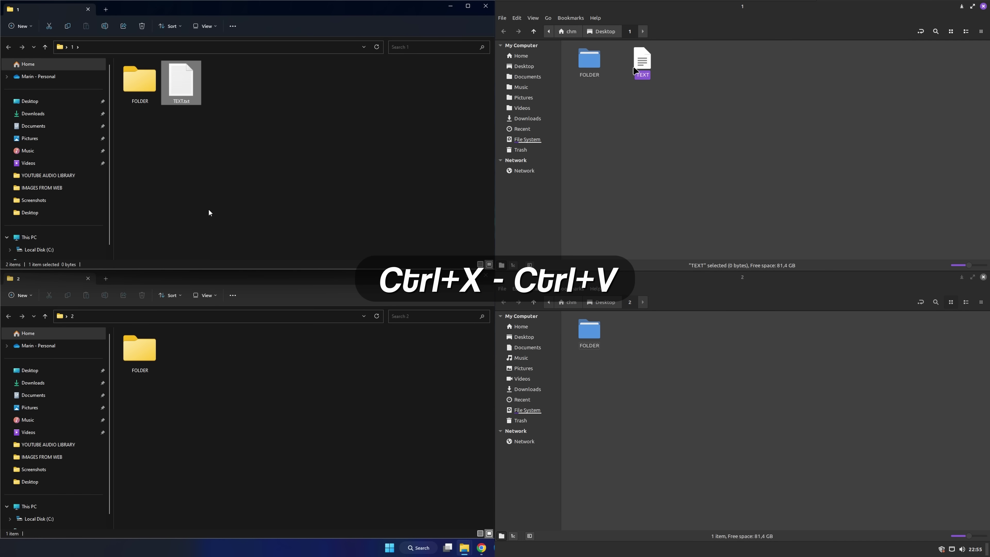
- Copy TEXT from folder 1 and paste it into folder 2 via the context menus
right_click(177, 81)
right_click(642, 70)
left_click(200, 91)
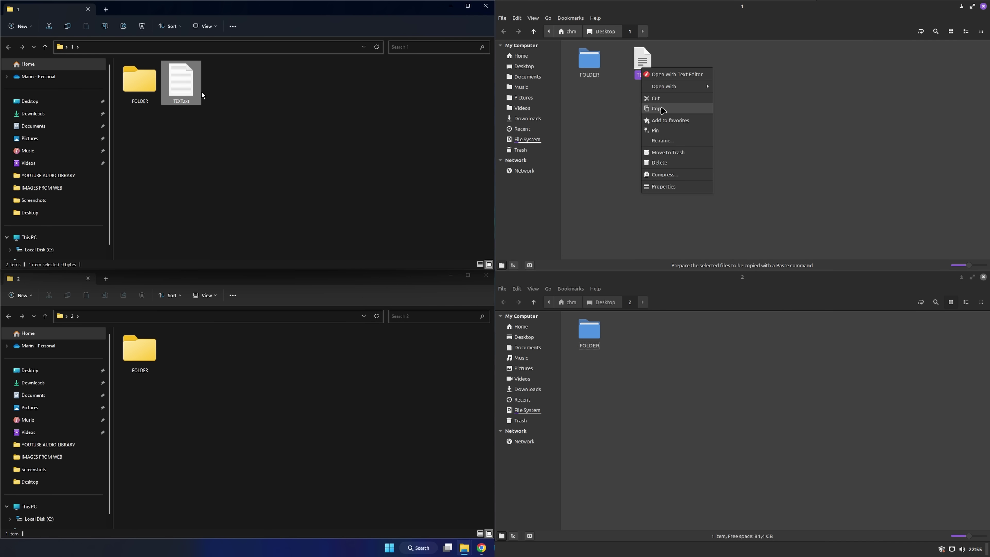
left_click(662, 111)
right_click(639, 332)
right_click(191, 367)
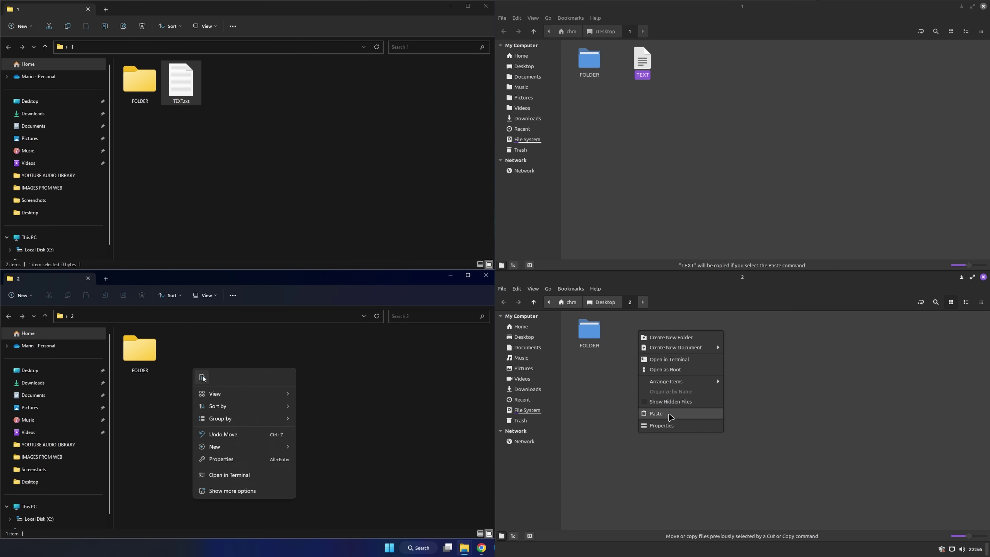
left_click(202, 377)
left_click(670, 416)
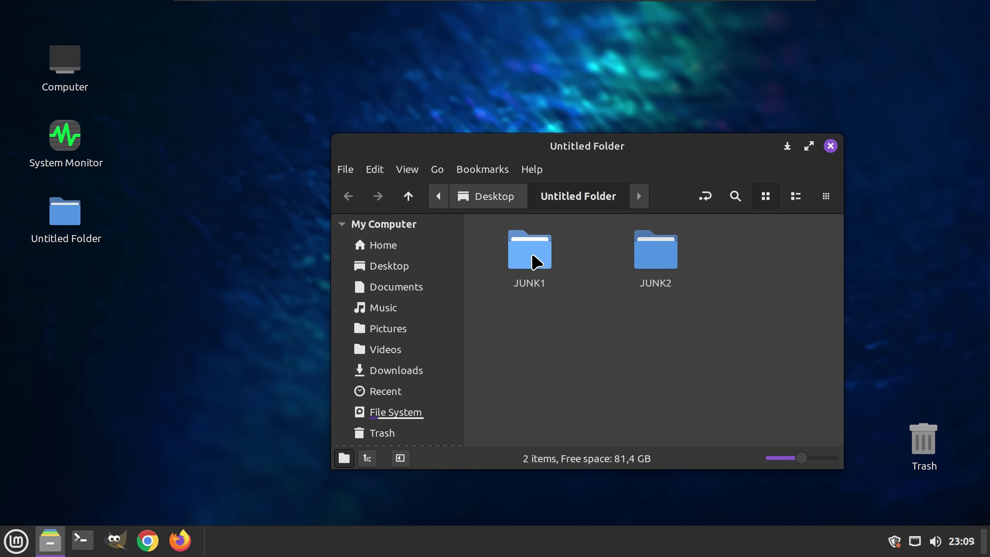
- Permanently delete JUNK1 with Shift+Del and confirm, then send JUNK2 to the Trash
left_click(536, 260)
key("shift+Delete")
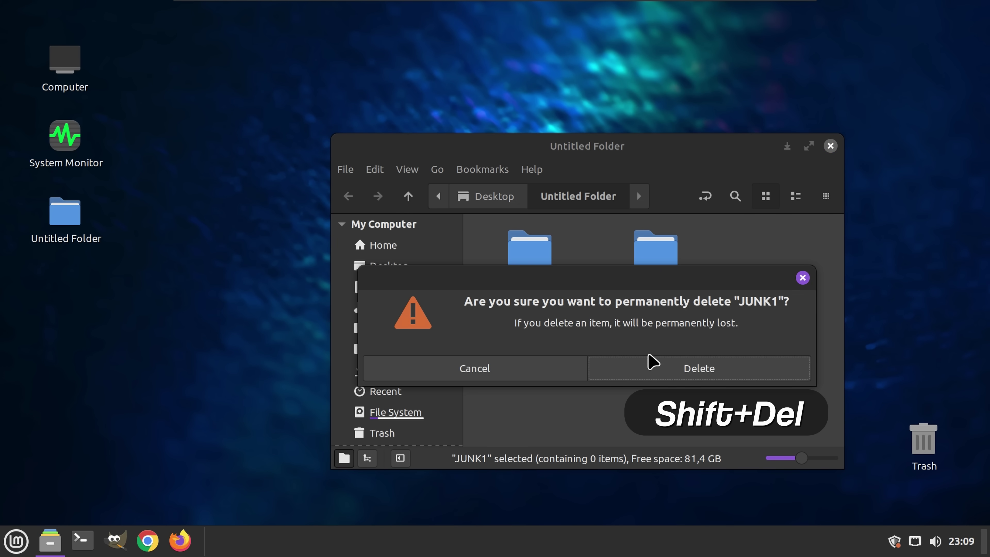
left_click(656, 366)
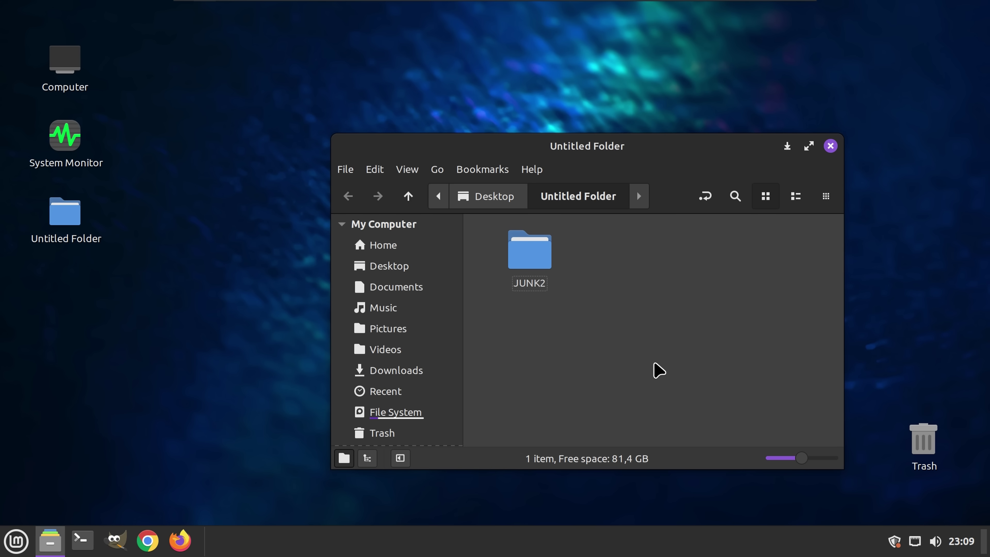
left_click(535, 260)
key("Delete")
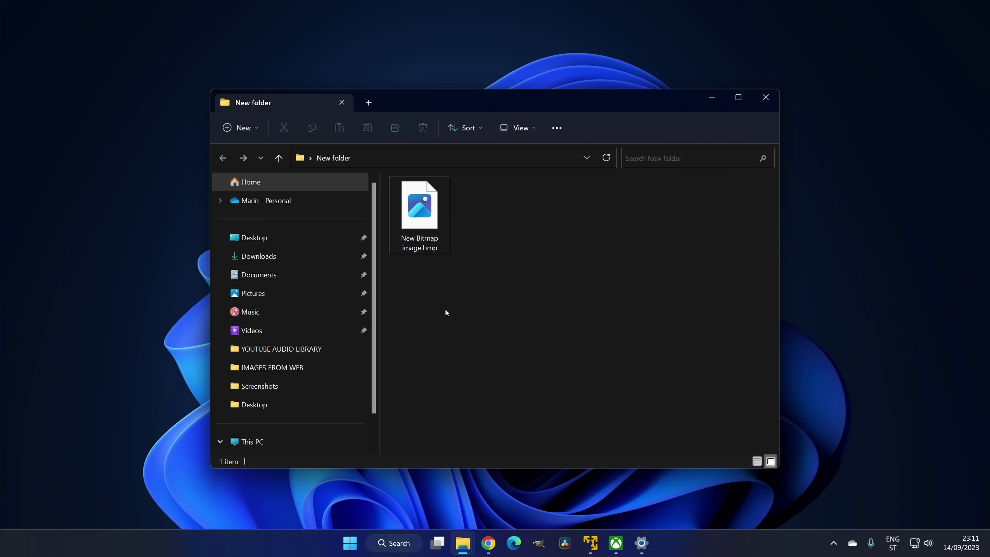
- Start renaming New Bitmap image.bmp with F2 and with the context menu's Rename
left_click(415, 207)
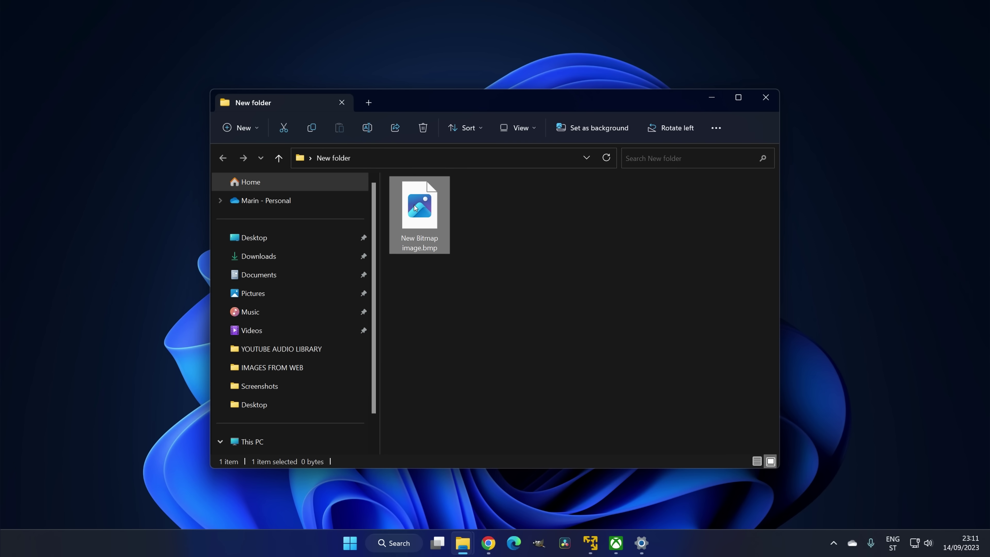
key("F2")
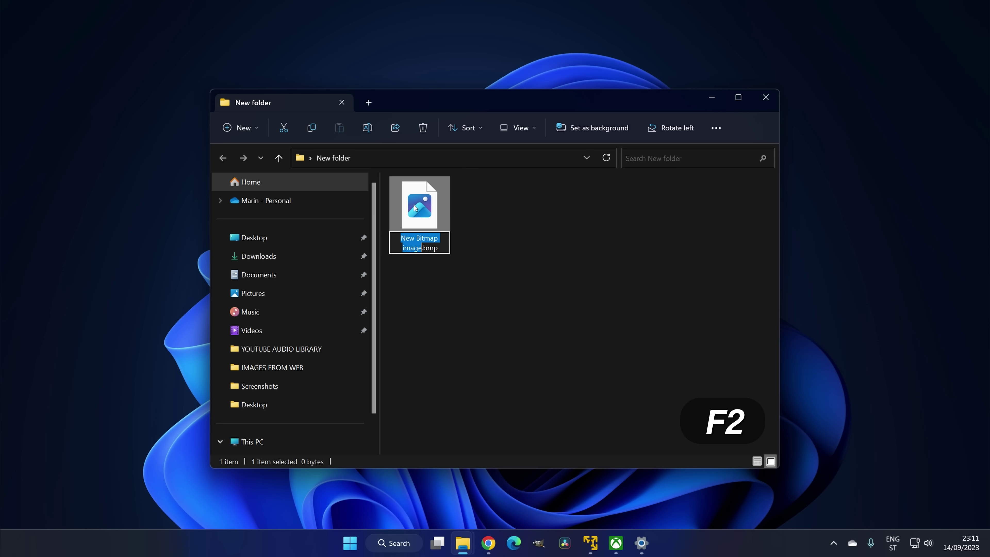
right_click(415, 208)
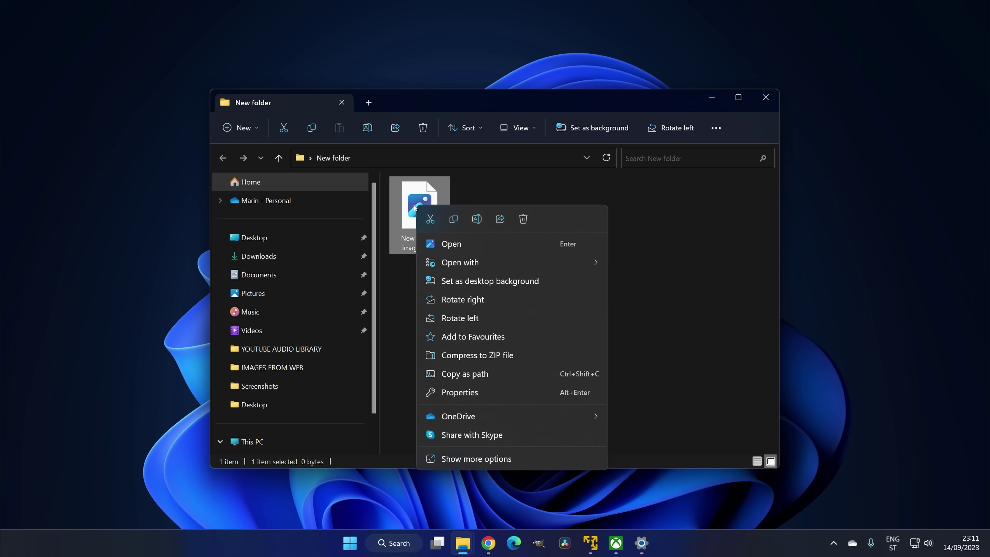
left_click(478, 222)
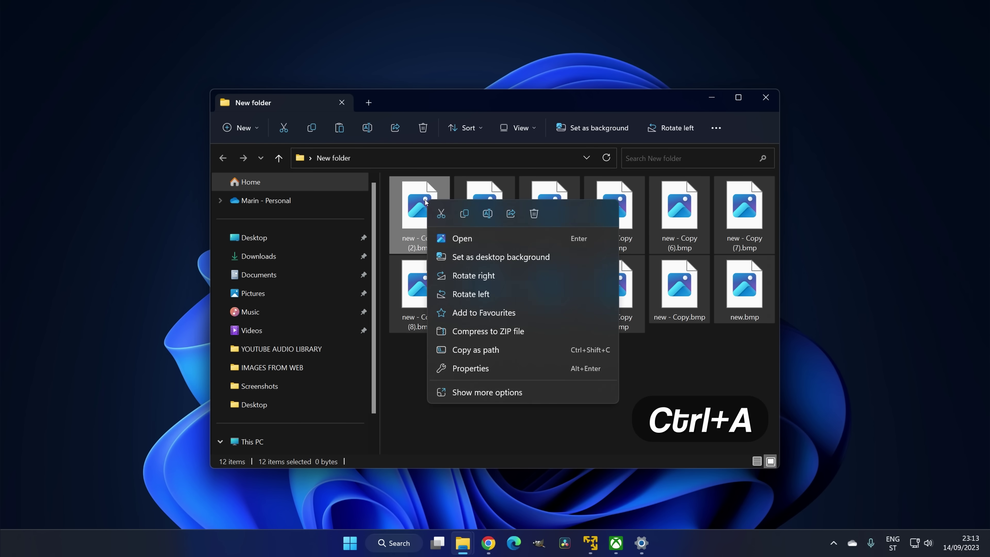
- Rename all 12 selected images to 'batch renaming', numbered (1) to (12)
left_click(488, 213)
type("batch renaming")
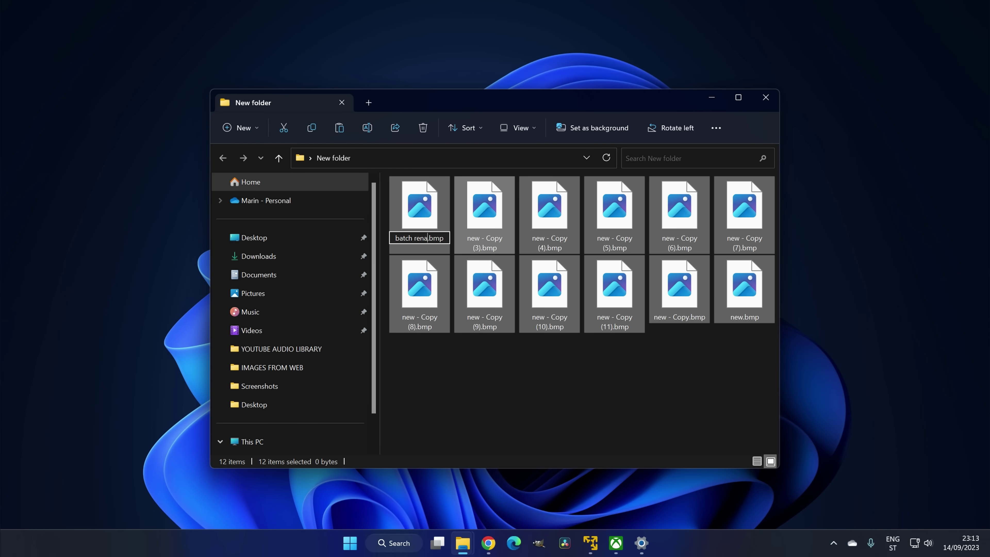
key("Return")
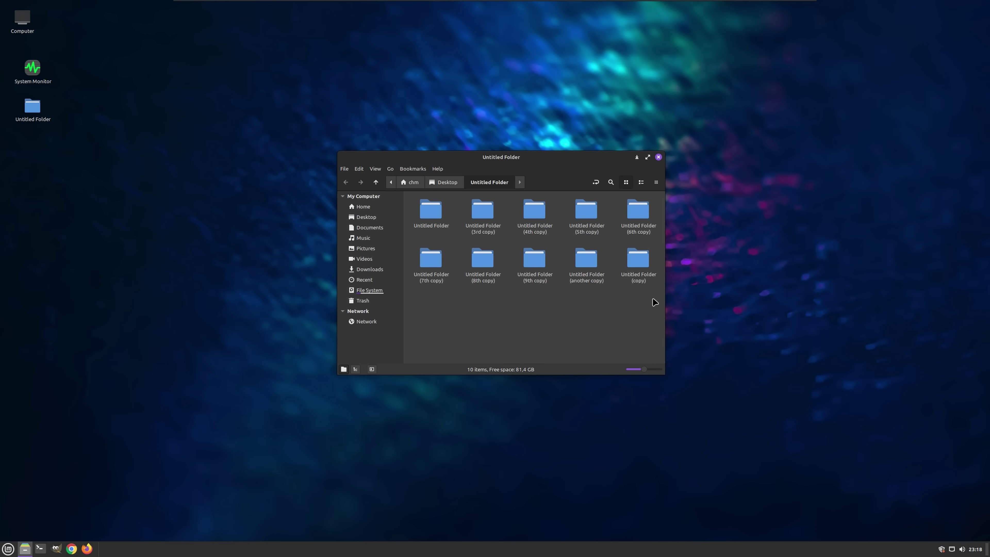
- Select all ten folders and open the bulk Rename dialog beside the folder grid
key("ctrl+a")
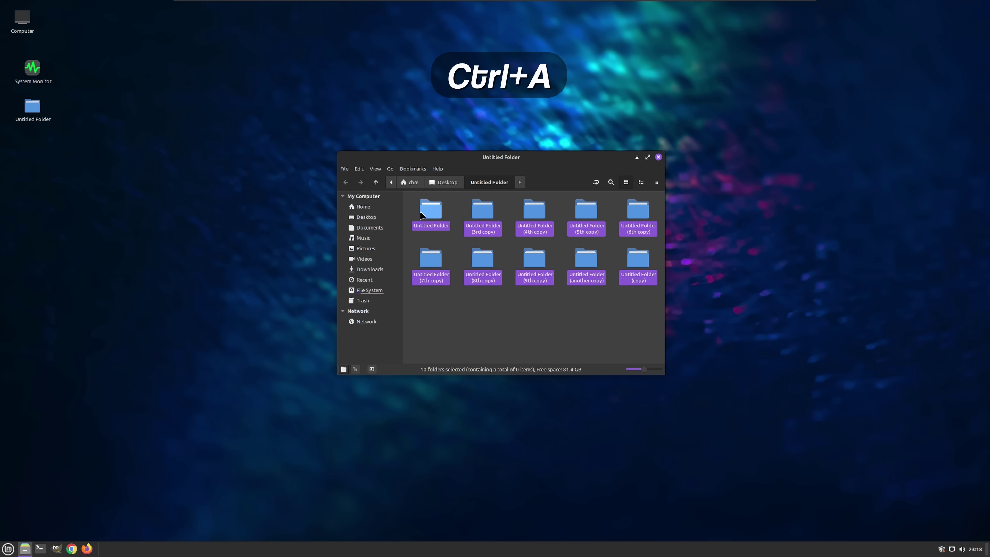
right_click(420, 214)
left_click(448, 306)
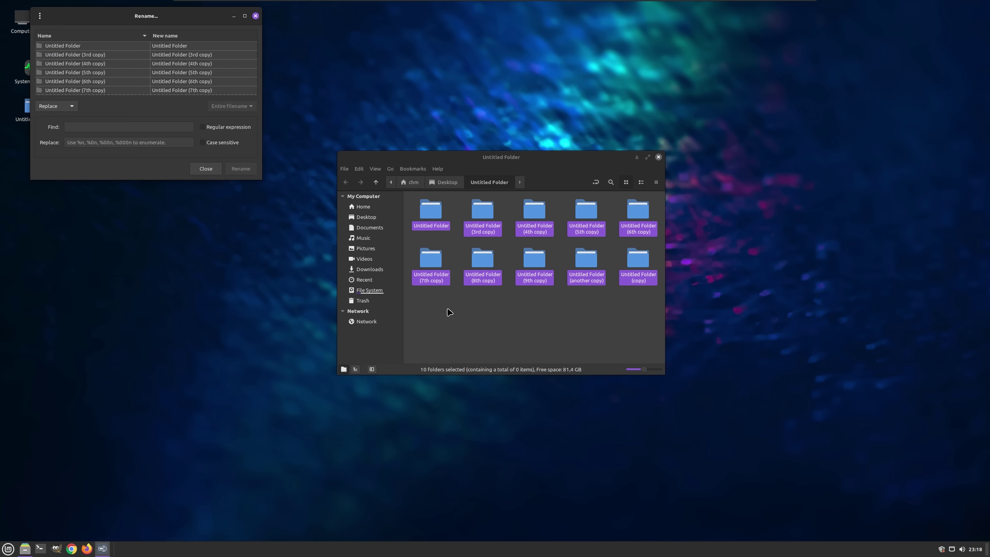
left_click_drag(178, 18, 647, 306)
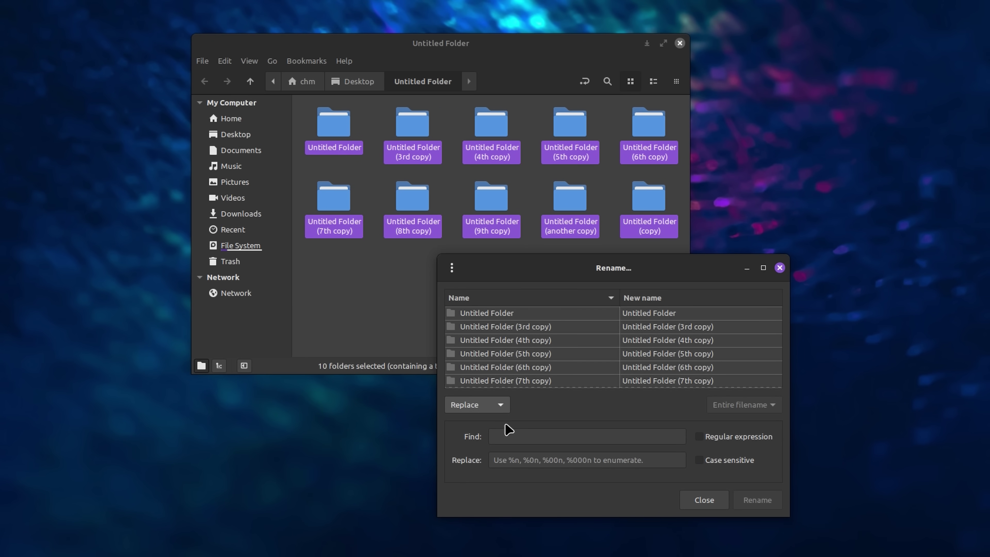
- Try '*' and 'new%n', then set Find to 'Untitled' with an empty Replace
left_click(509, 436)
type("*")
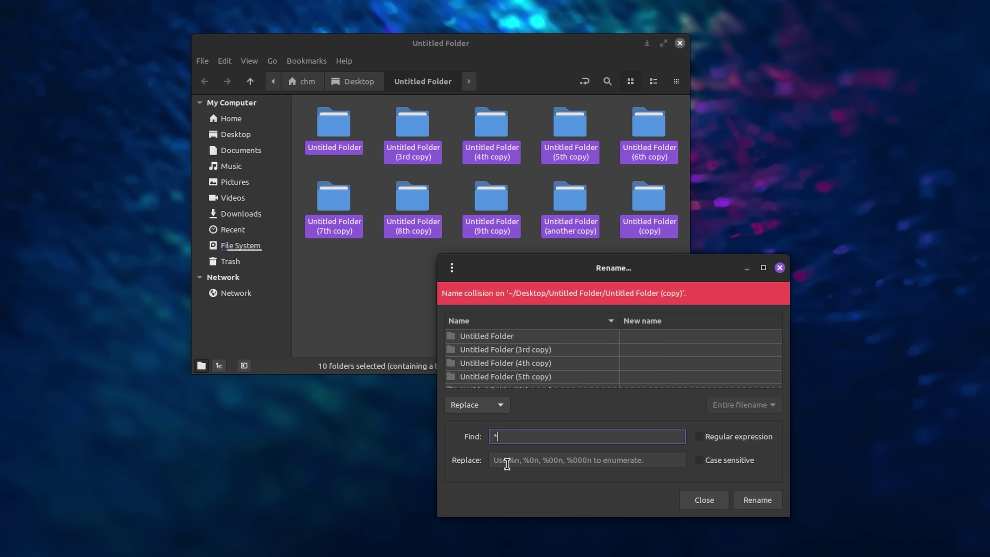
left_click(506, 463)
type("new%n")
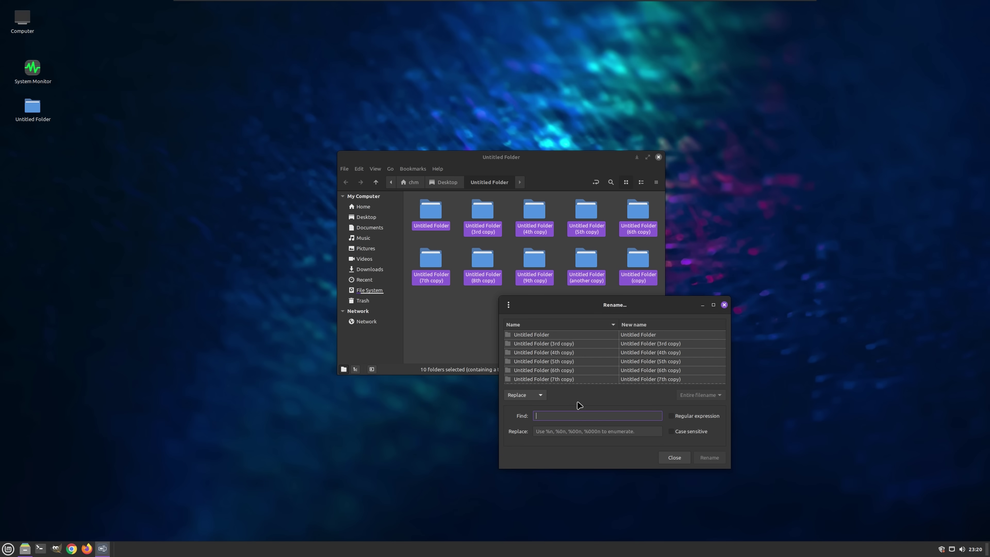
type("Untitle")
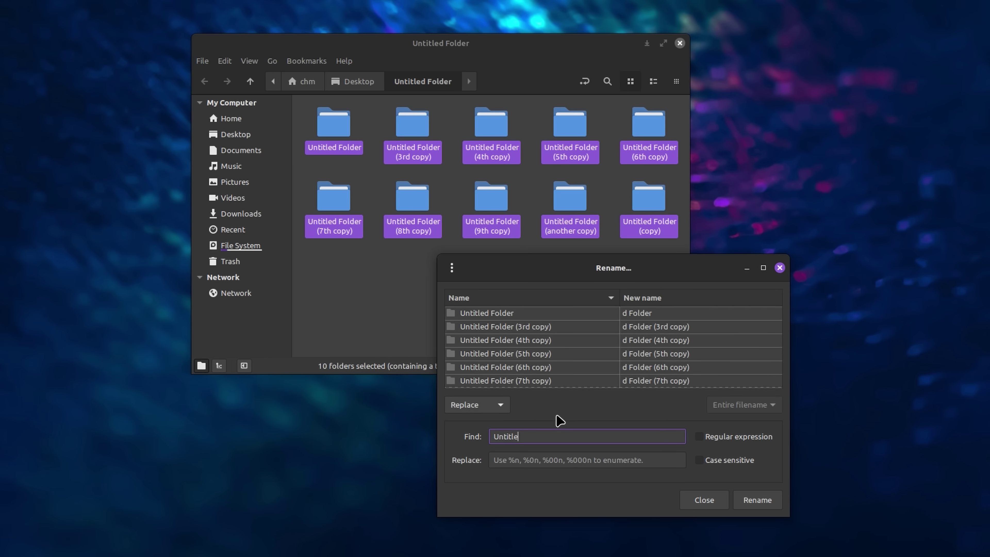
type("d")
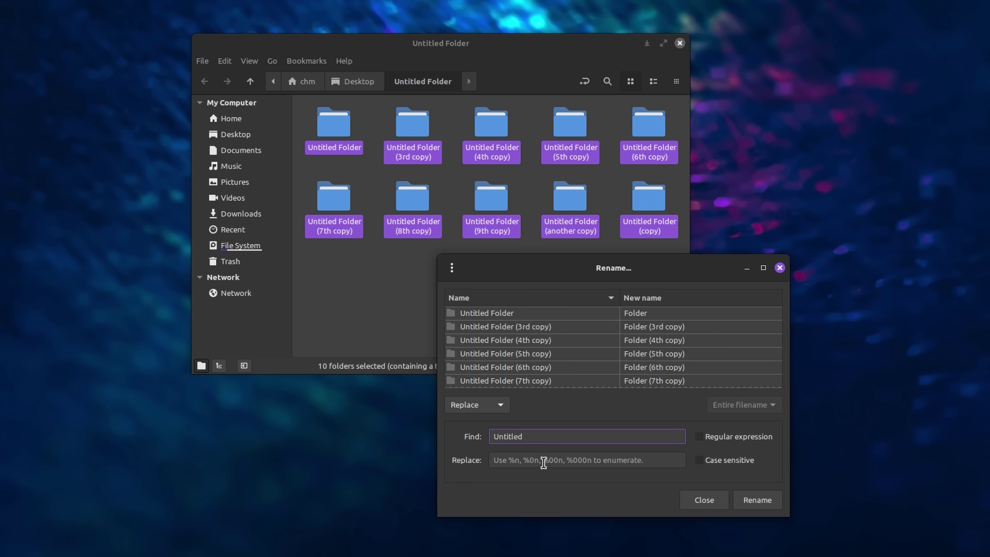
left_click(543, 462)
type("New")
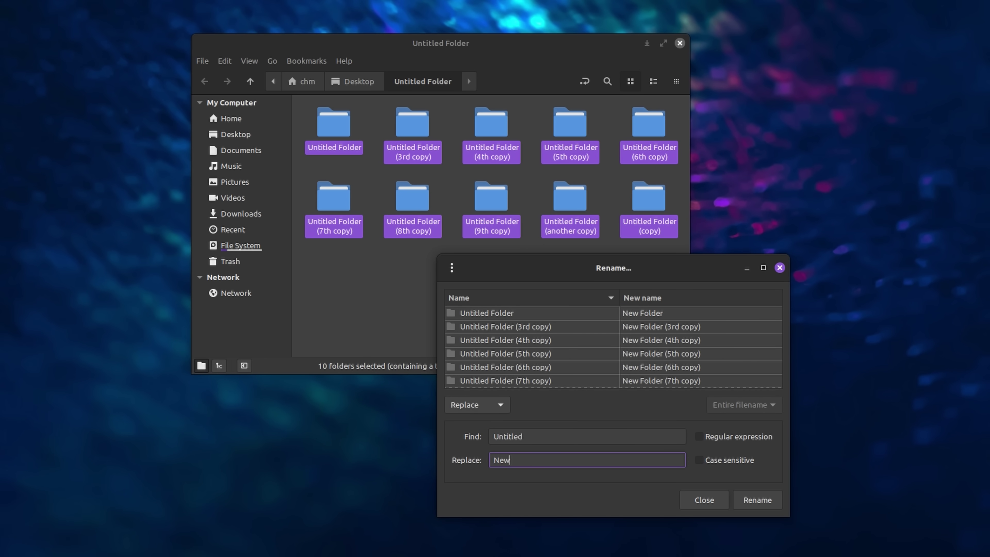
key("BackSpace")
key("BackSpace")
key("BackSpace")
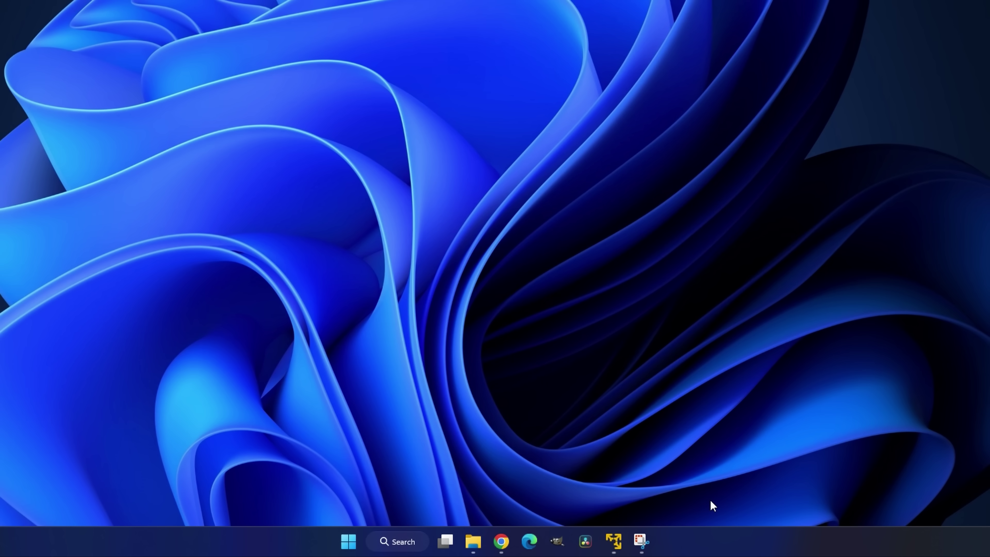
- Launch Task Manager from the taskbar and select the Snipping Tool app
right_click(708, 543)
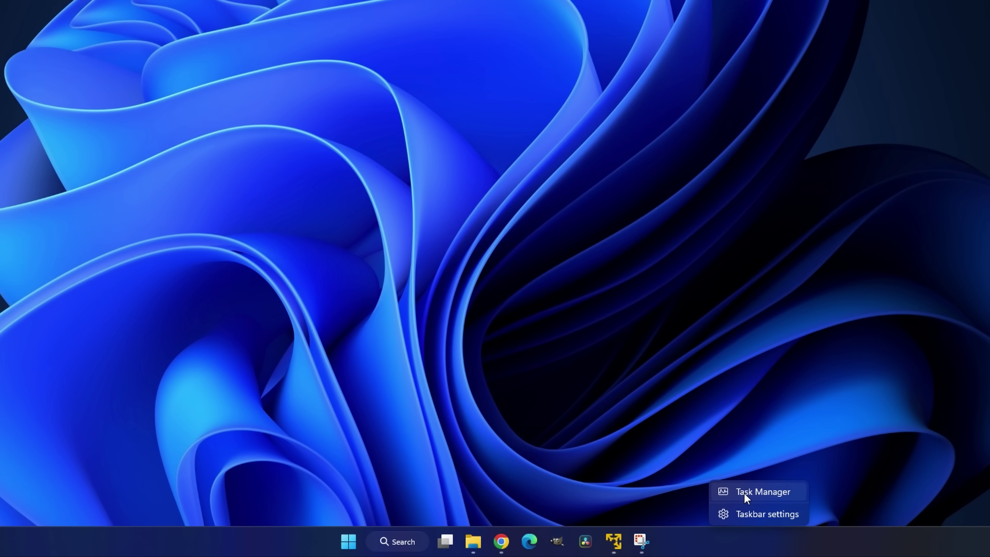
left_click(717, 492)
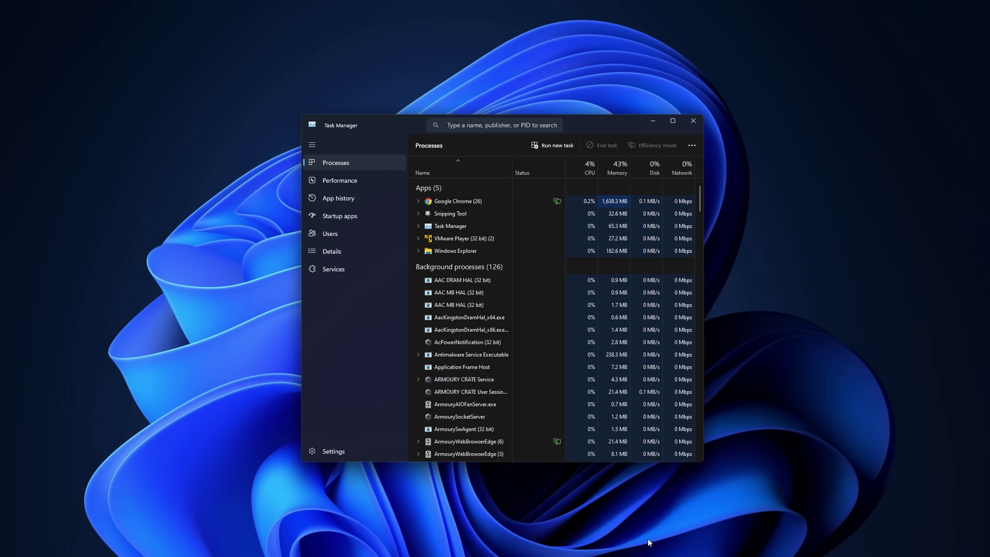
left_click(472, 214)
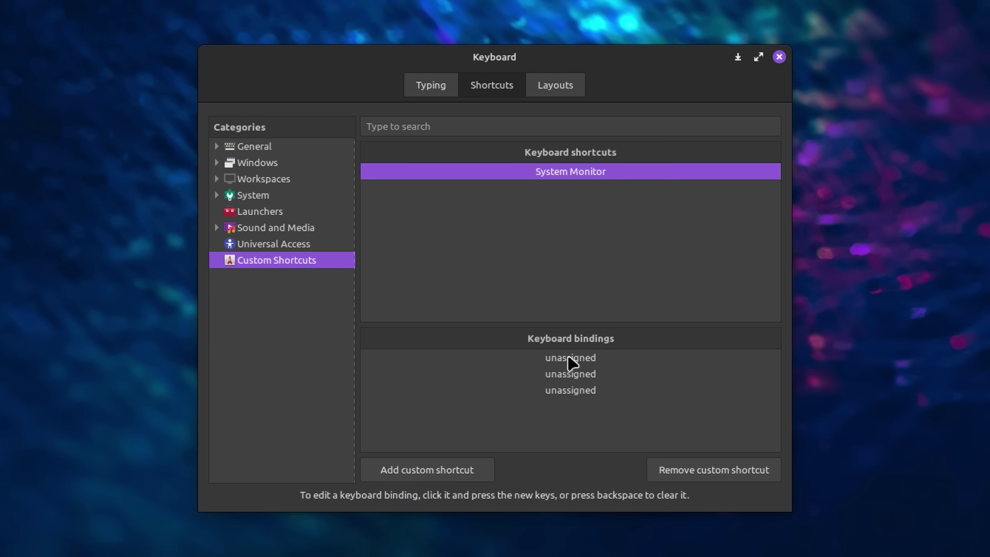
- Bind System Monitor to Shift+Ctrl+Escape, then launch it by searching 'monit'
left_click(571, 358)
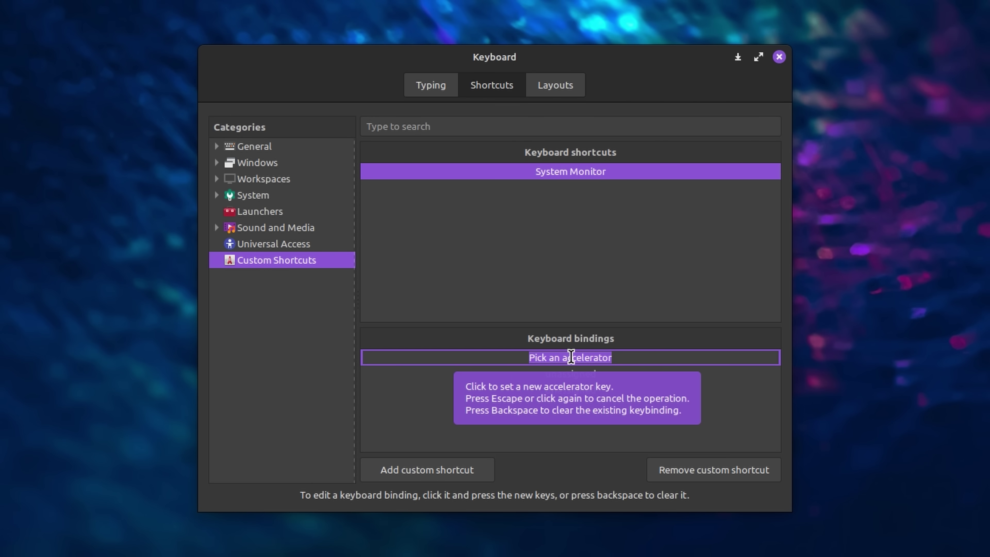
key("ctrl+shift+Escape")
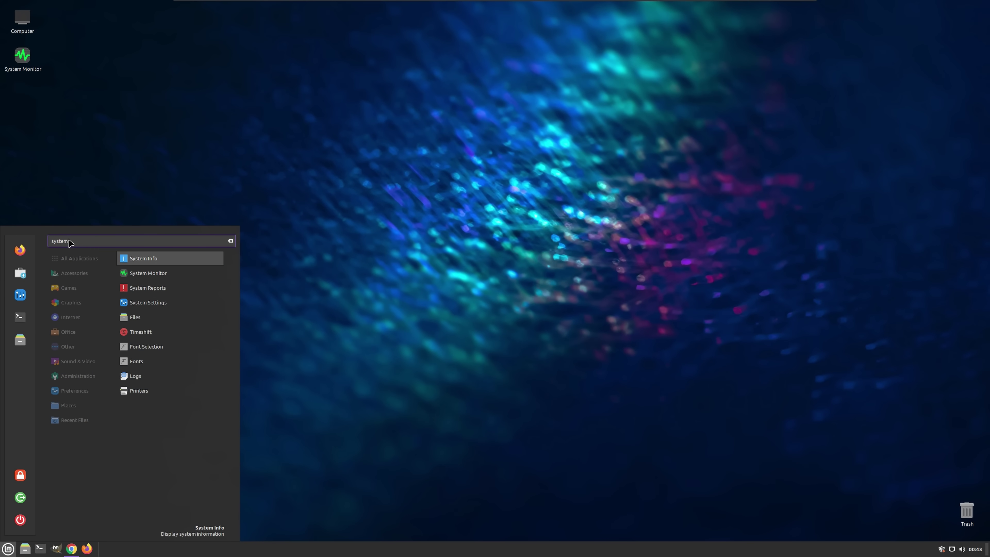
type("monitor")
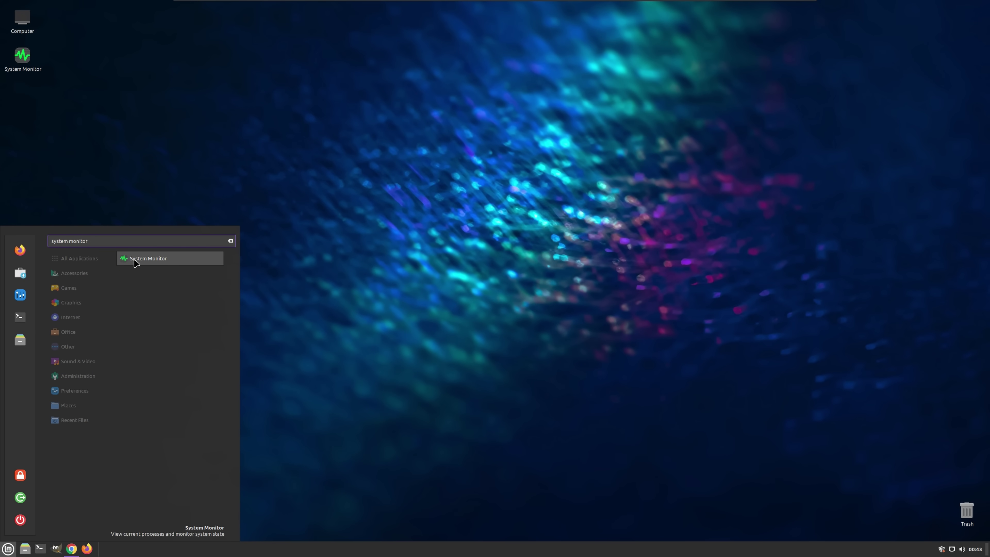
left_click(136, 260)
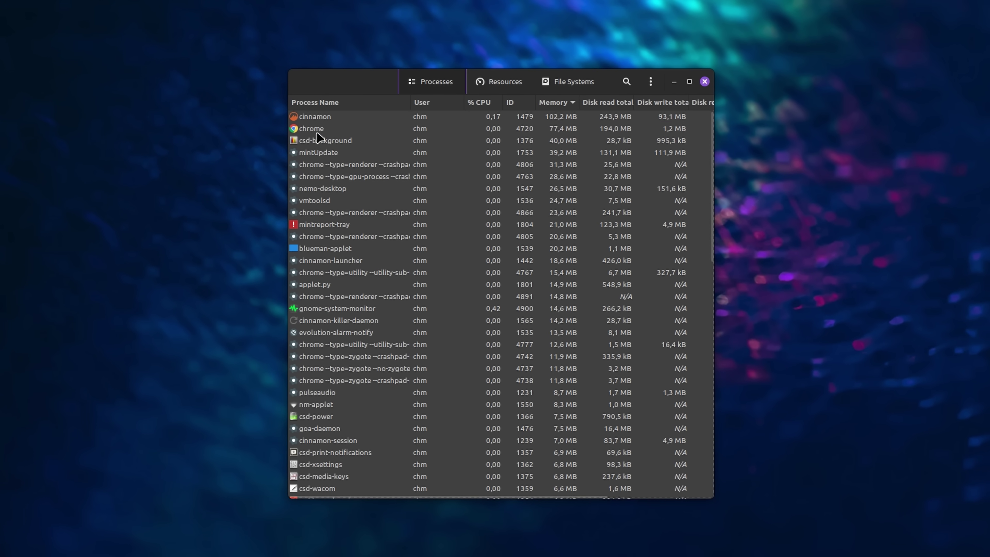
- End the chrome process and confirm
left_click(319, 132)
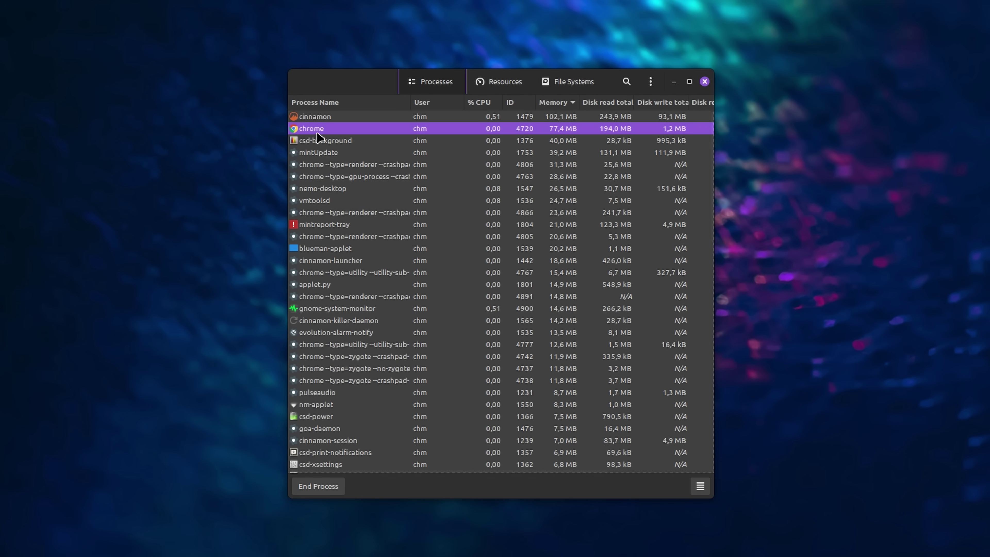
left_click(322, 489)
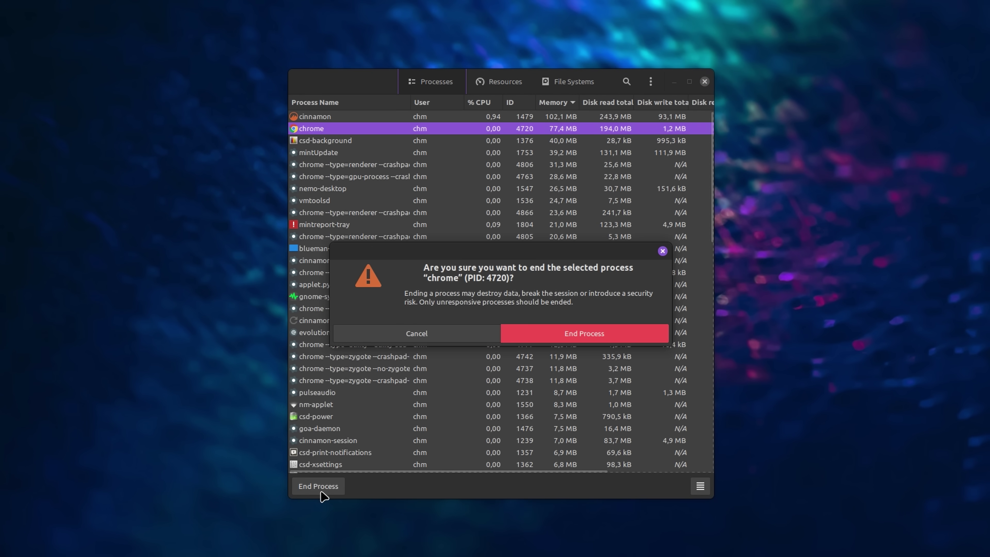
left_click(599, 335)
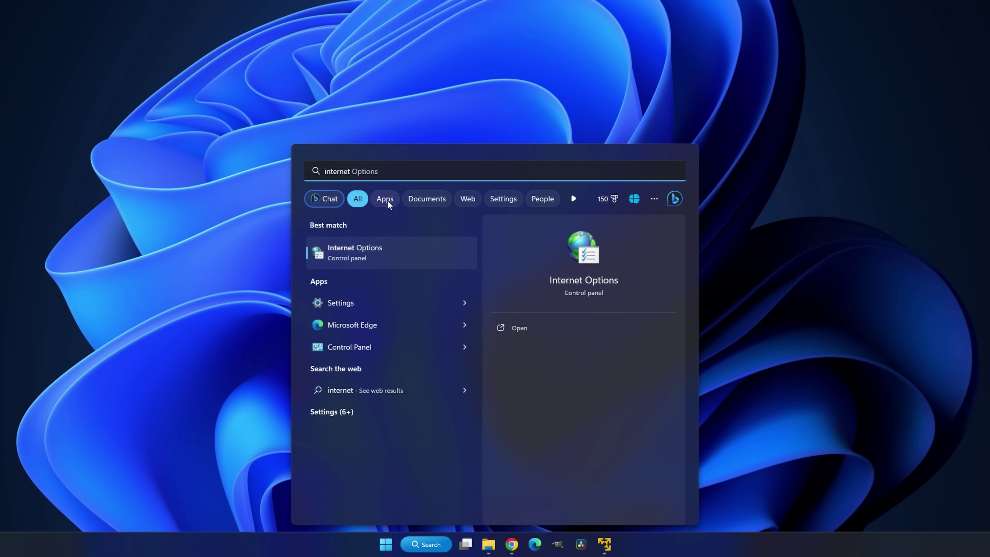
- Scroll the 'internet' search category tabs forward and back to the first ones
left_click(571, 198)
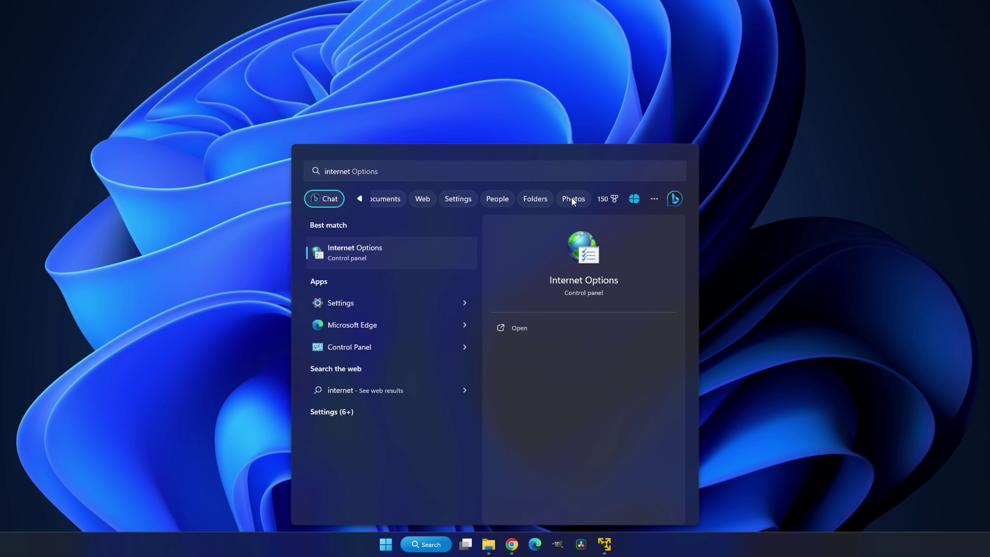
left_click(360, 198)
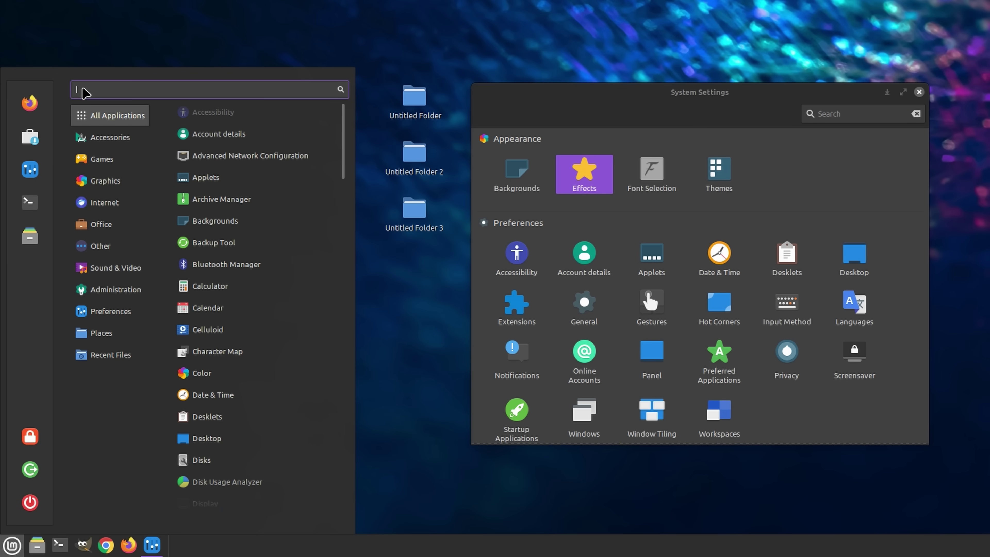
- Search the menu for 'gim', then 'effects on', and open the Effects settings
type("gimp")
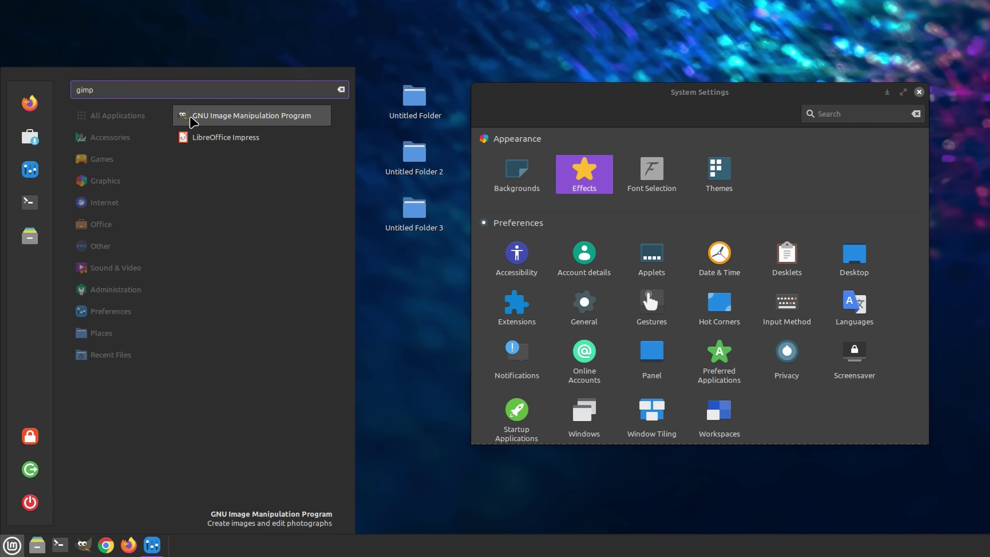
key("BackSpace")
key("BackSpace")
key("BackSpace")
key("BackSpace")
type("effects")
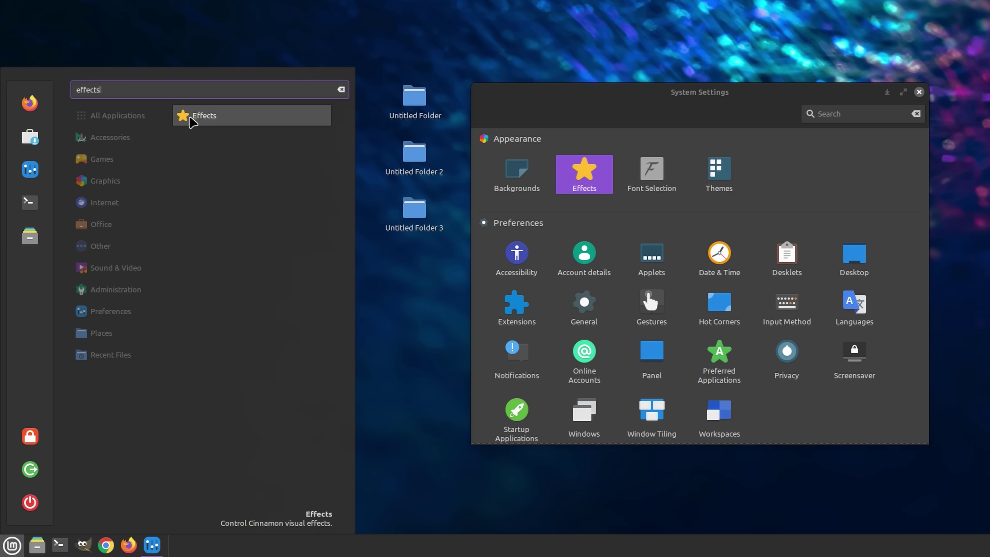
type("on menus")
left_click(581, 172)
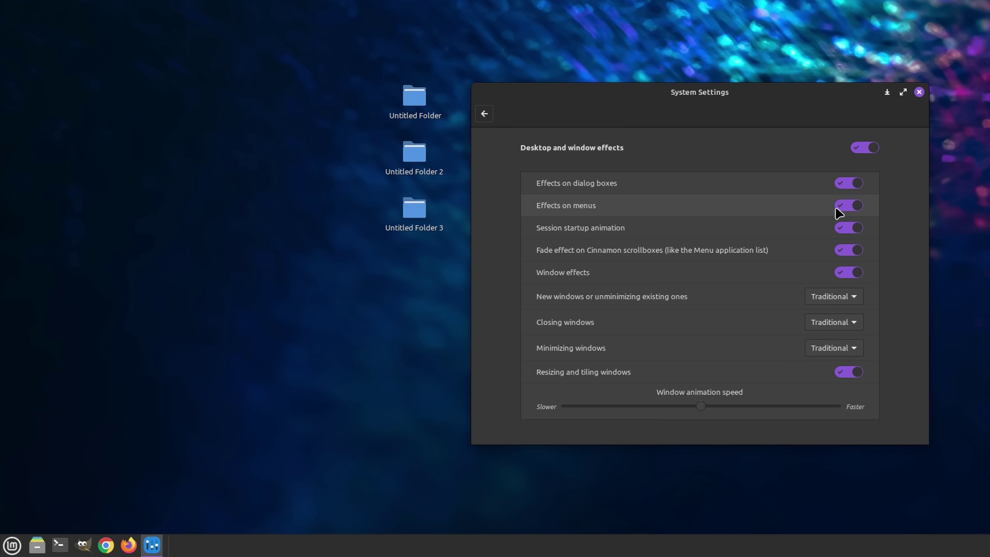
- Return to the settings overview and search the menu for 'untitled'
key("BackSpace")
key("super")
type("untitled")
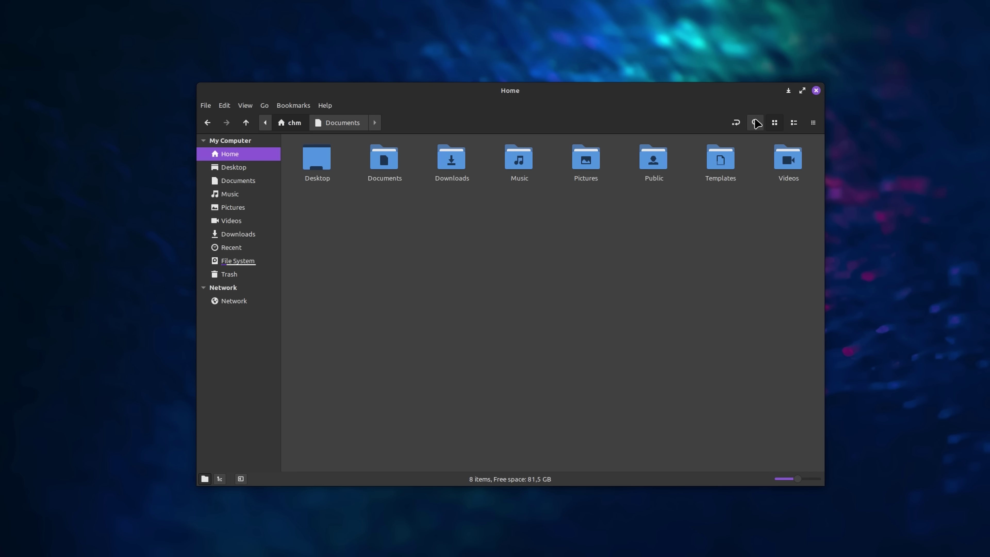
- Search Home in Nemo for 'ideas' and select the Ideas result in Documents
left_click(755, 122)
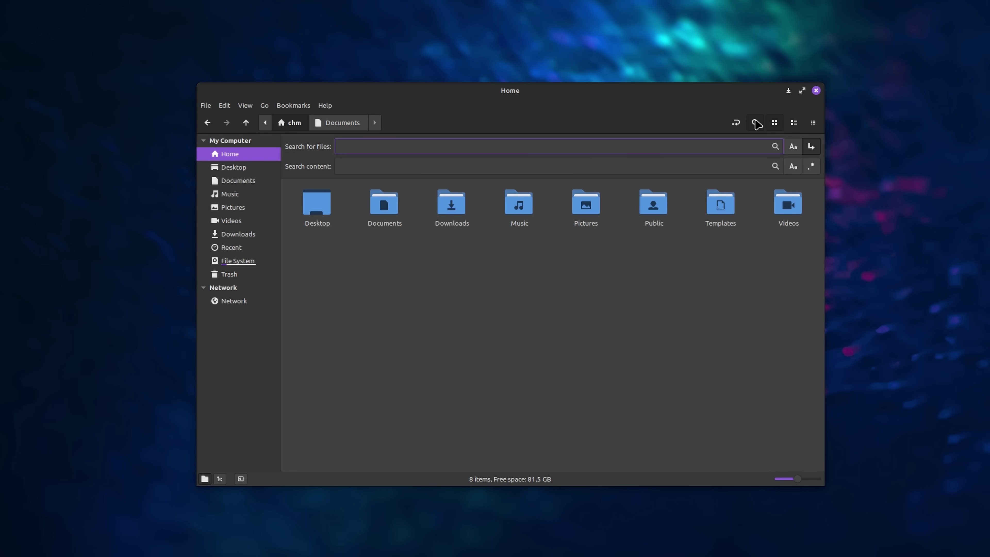
type("ideas")
key("Return")
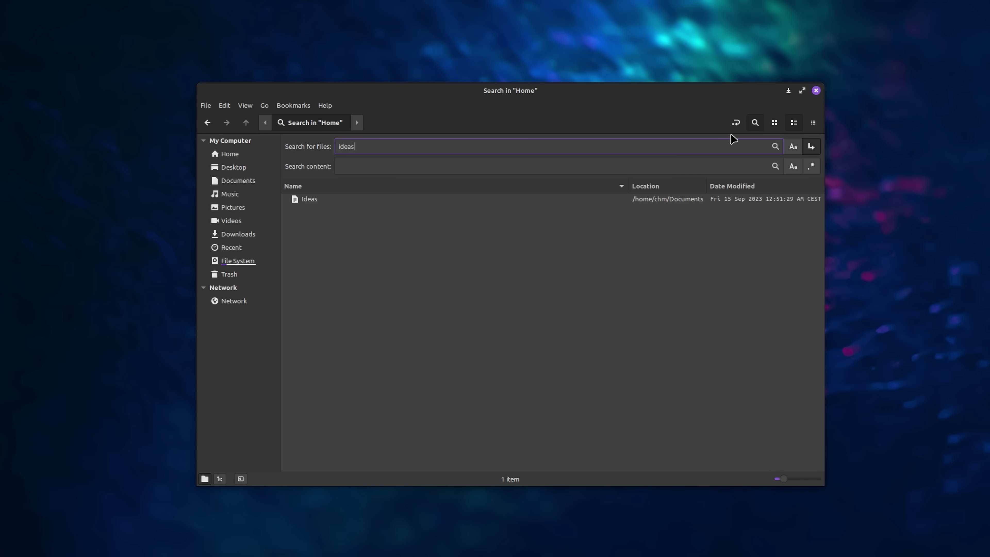
left_click(315, 207)
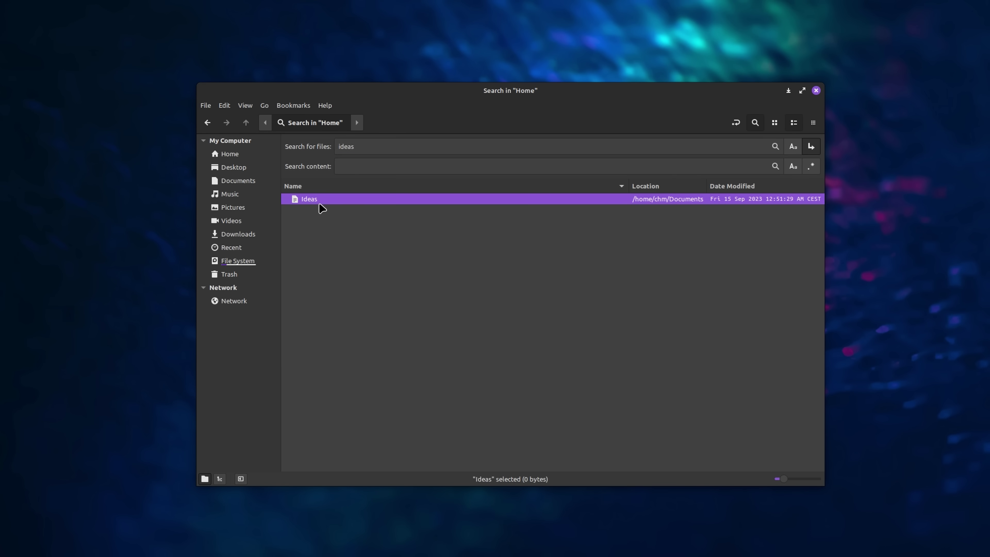